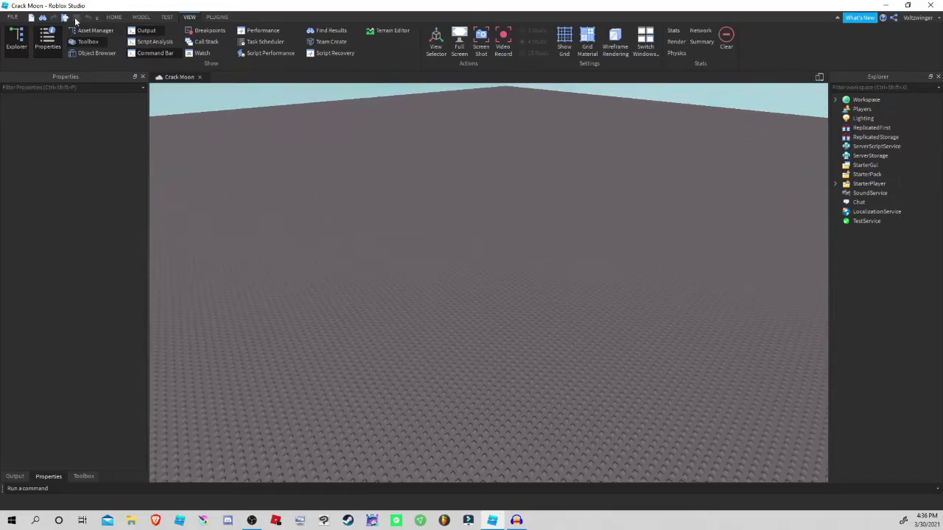
# Save the Crack Moon place to Roblox.
pyautogui.click(13, 17)
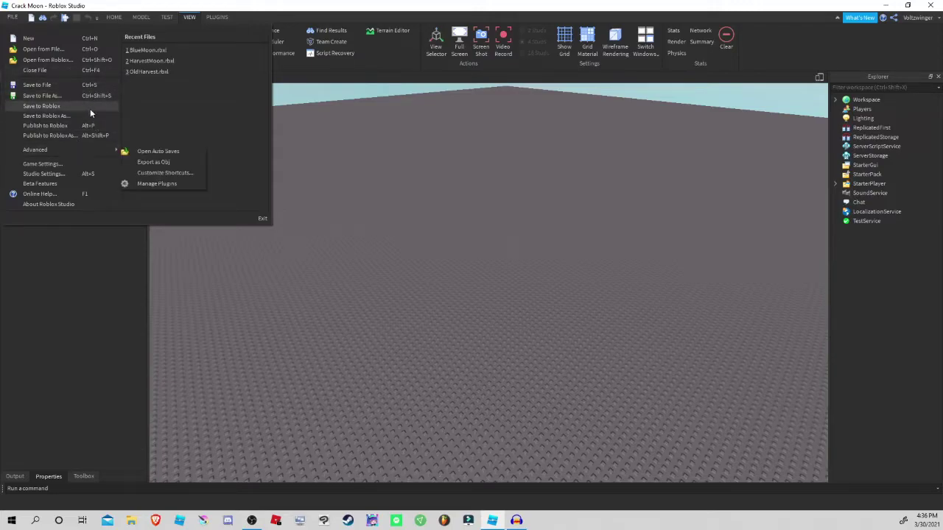
pyautogui.click(88, 106)
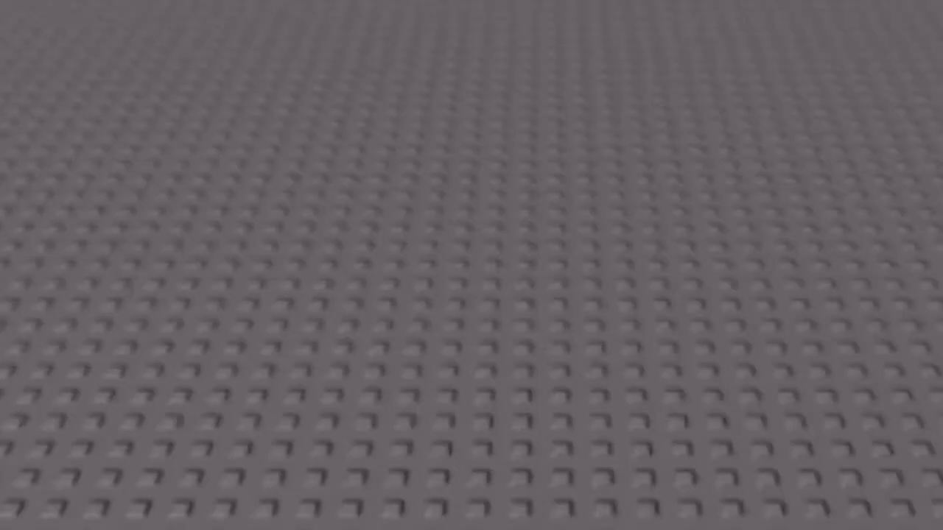
pyautogui.click(9, 21)
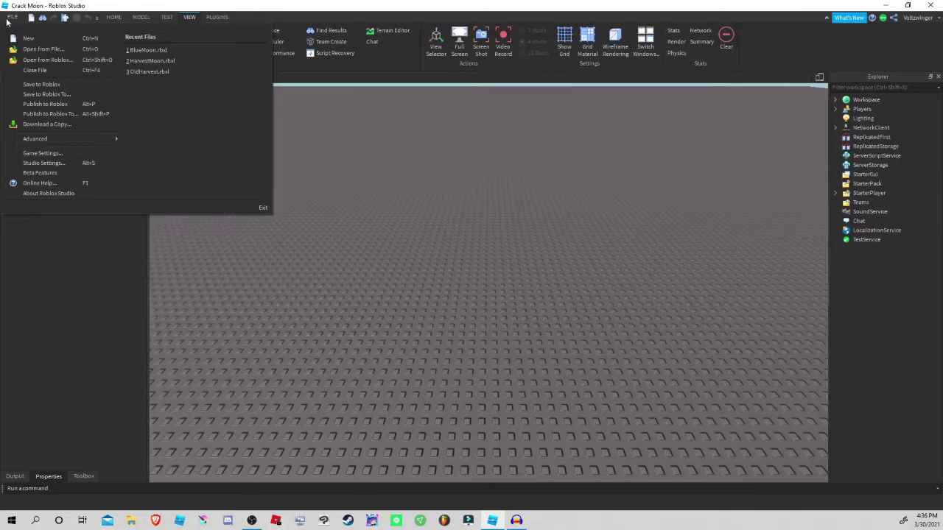
pyautogui.click(6, 23)
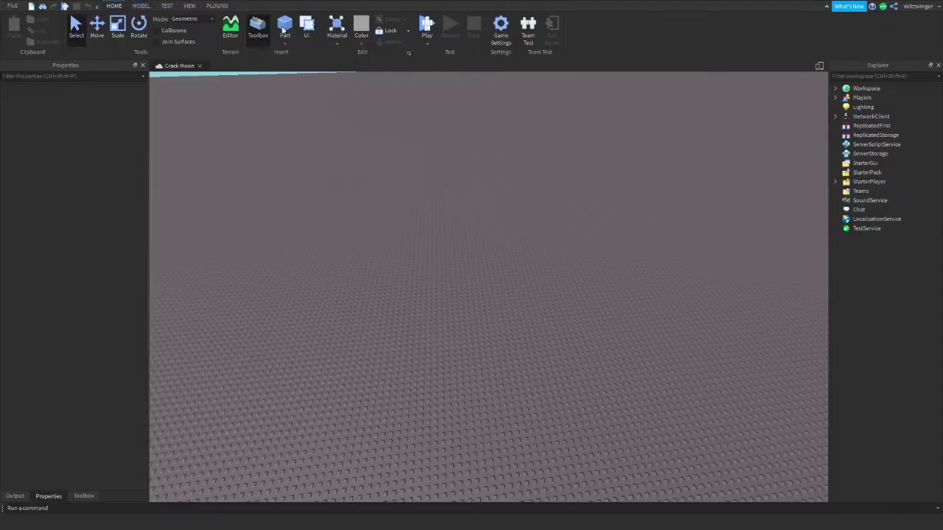
# Turn off grid snapping for both rotation and movement.
pyautogui.scroll(3, 447, 196)
pyautogui.scroll(3, 449, 182)
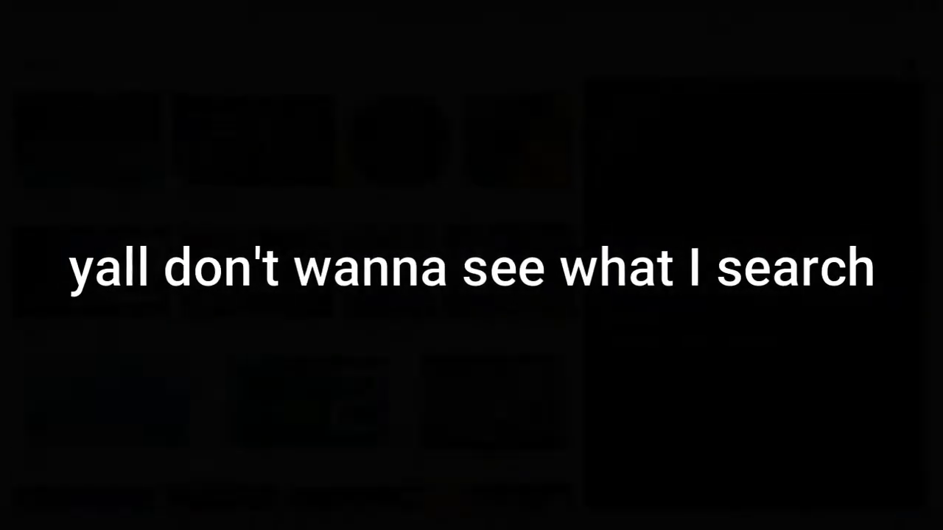
pyautogui.scroll(-4, 294, 294)
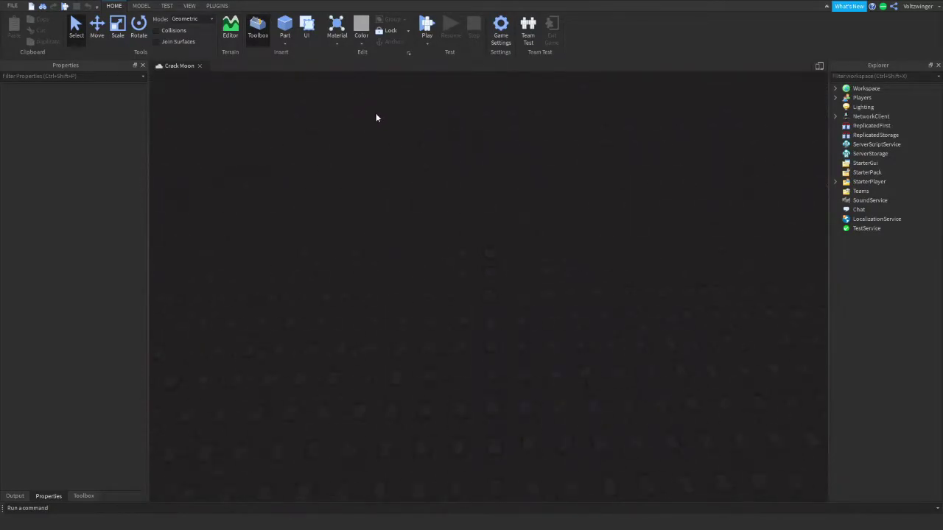
pyautogui.moveTo(376, 113); pyautogui.dragTo(376, 114, button='right')
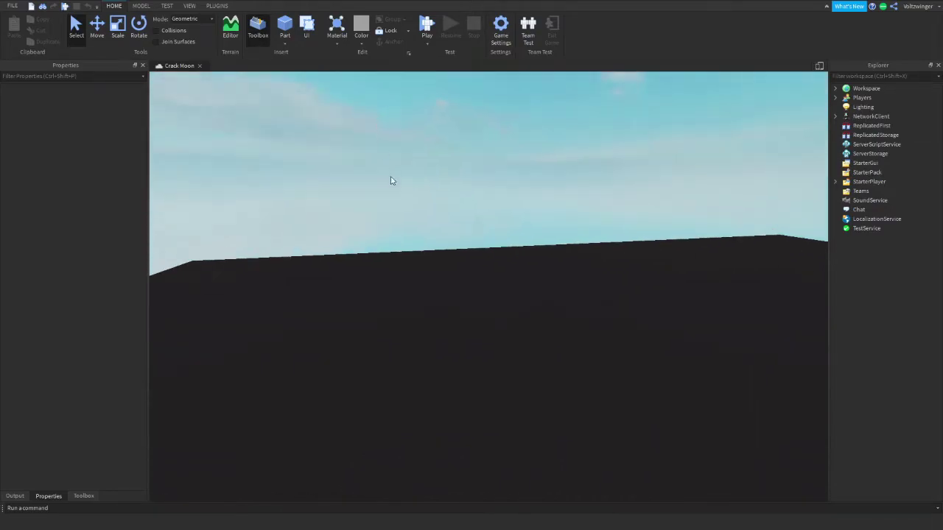
pyautogui.click(167, 6)
pyautogui.click(141, 6)
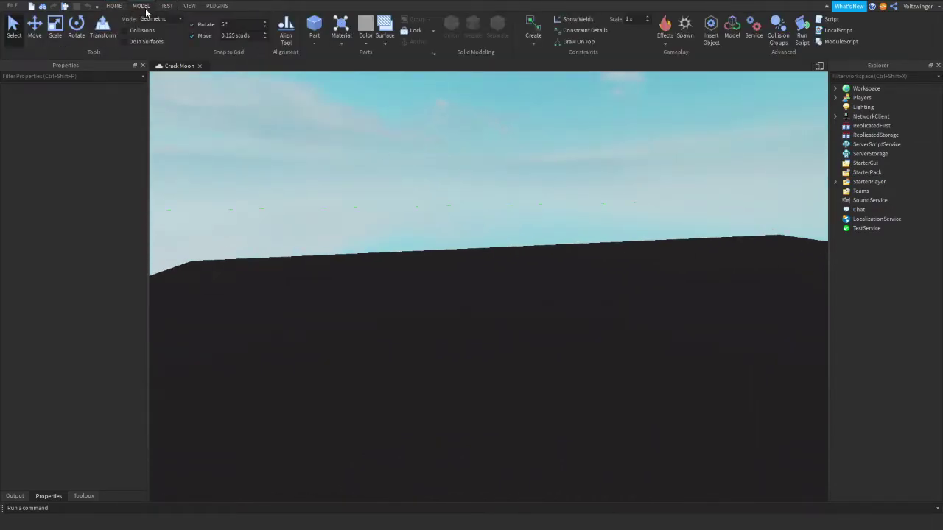
pyautogui.click(204, 33)
pyautogui.click(203, 27)
# Examine the existing moon base map, including its cliffs, tiled interior corridor, building walls and rooftop walkways.
pyautogui.moveTo(371, 252); pyautogui.dragTo(369, 246, button='right')
pyautogui.press('s')
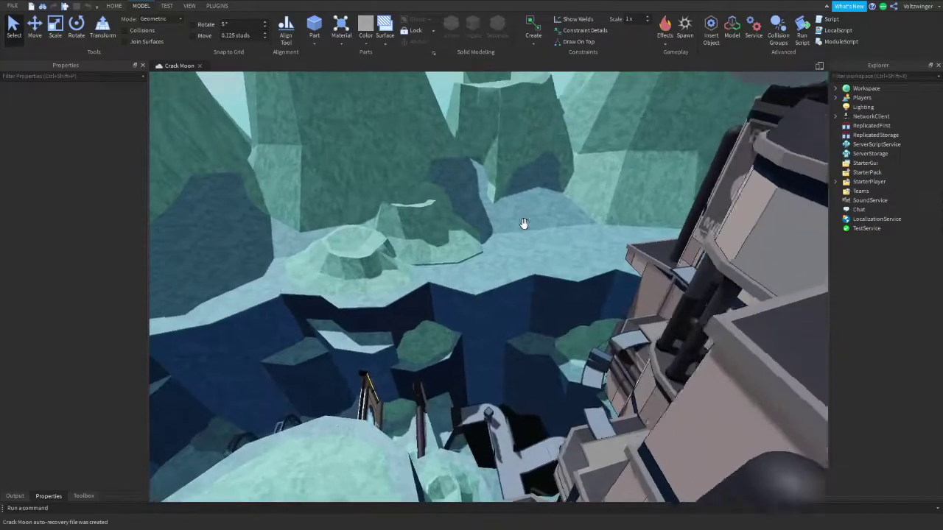
pyautogui.moveTo(523, 219); pyautogui.dragTo(447, 244, button='right')
pyautogui.press('s')
pyautogui.press('w')
pyautogui.press('w')
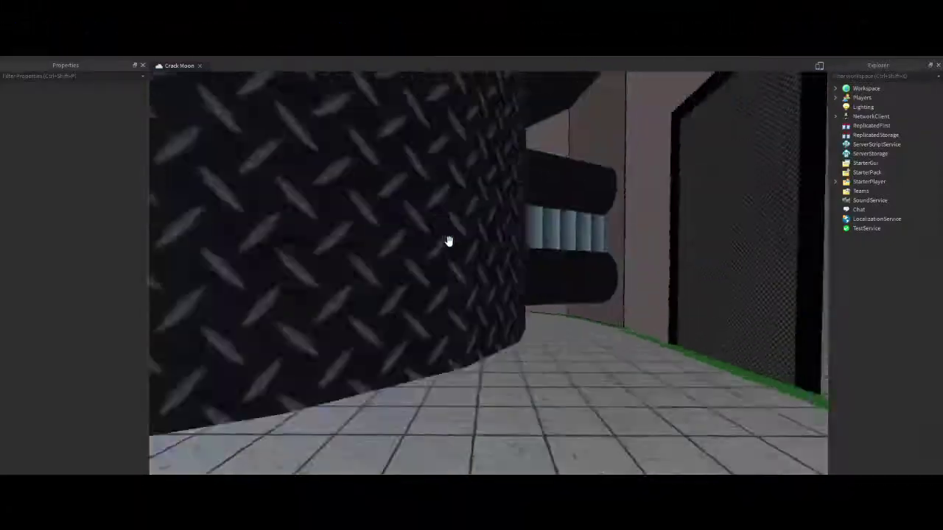
pyautogui.moveTo(448, 243); pyautogui.dragTo(447, 242, button='right')
pyautogui.press('w')
pyautogui.moveTo(534, 299)
pyautogui.mouseDown(button='right')
pyautogui.moveTo(542, 299)
pyautogui.moveTo(536, 305)
pyautogui.mouseUp(button='right')
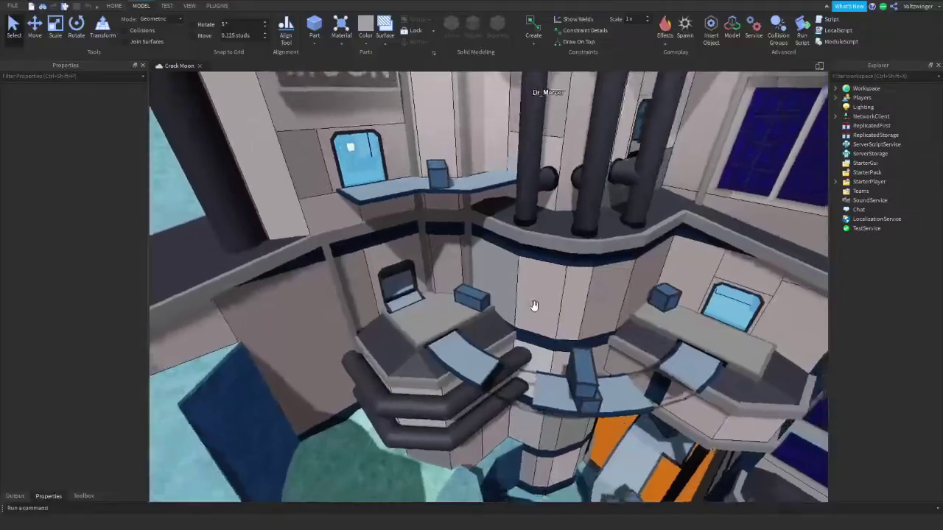
pyautogui.moveTo(534, 305); pyautogui.dragTo(532, 263, button='right')
# Delete the moon base model so that only the baseplate is left.
pyautogui.click(544, 257)
pyautogui.press('Delete')
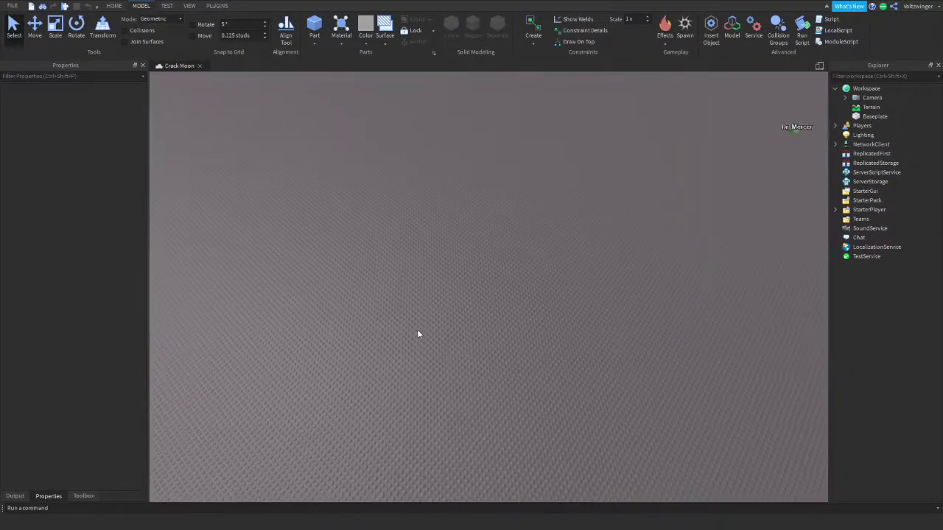
# Insert a block part on the baseplate and anchor it.
pyautogui.moveTo(417, 329); pyautogui.dragTo(417, 331, button='right')
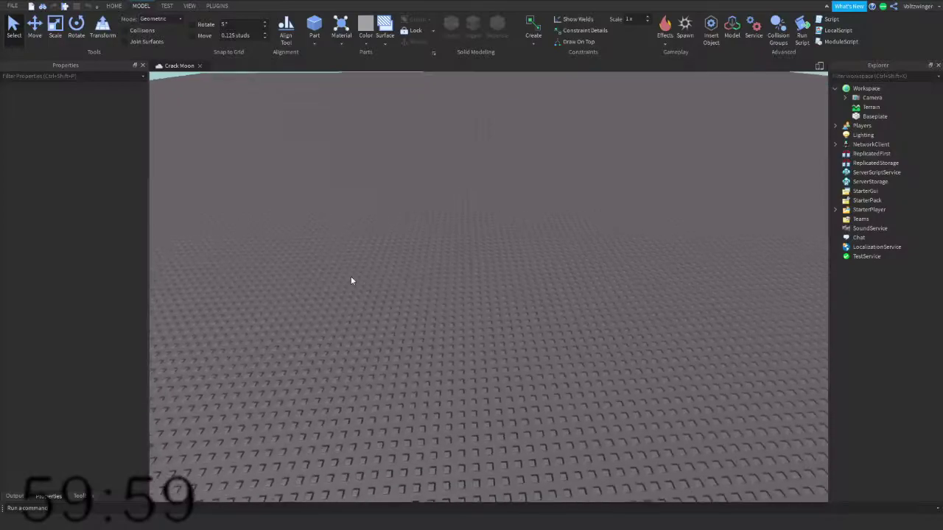
pyautogui.scroll(4, 488, 281)
pyautogui.click(407, 43)
pyautogui.moveTo(457, 158); pyautogui.dragTo(529, 231, button='right')
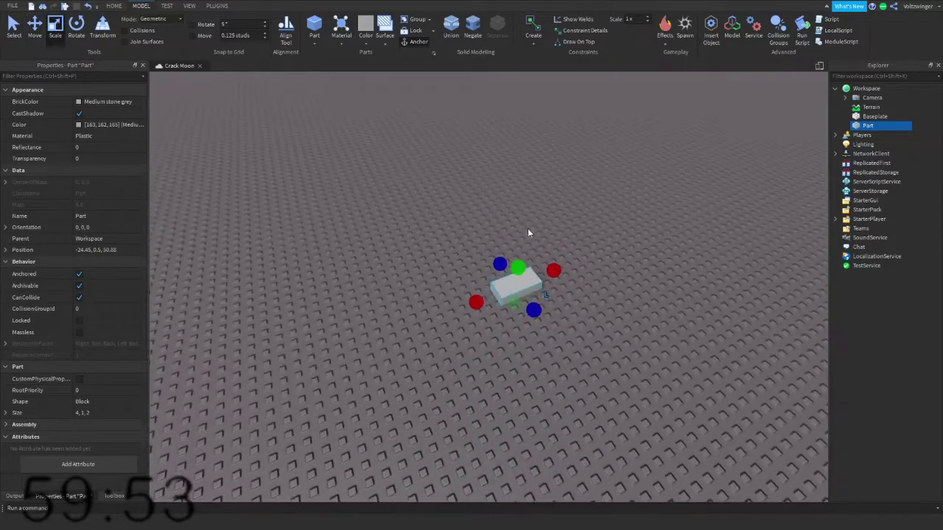
pyautogui.press('s')
# Scale the part into a flat floor slab about 99 by 101 studs and open its color choices.
pyautogui.moveTo(497, 263); pyautogui.dragTo(421, 159)
pyautogui.moveTo(478, 212); pyautogui.dragTo(657, 191)
pyautogui.moveTo(540, 303); pyautogui.dragTo(567, 388)
pyautogui.press('d')
pyautogui.moveTo(555, 309); pyautogui.dragTo(547, 306, button='right')
pyautogui.moveTo(579, 242); pyautogui.dragTo(650, 235)
pyautogui.press('d')
pyautogui.moveTo(650, 235); pyautogui.dragTo(582, 249, button='right')
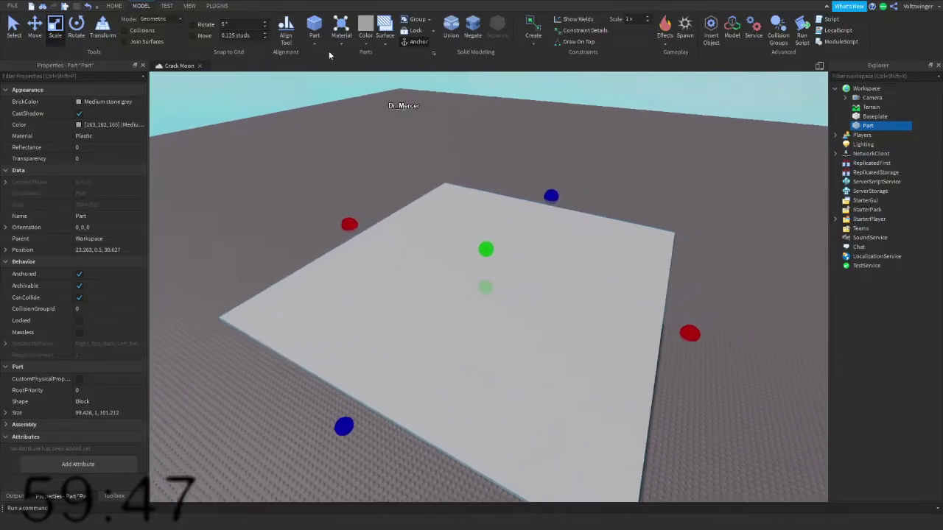
pyautogui.click(364, 44)
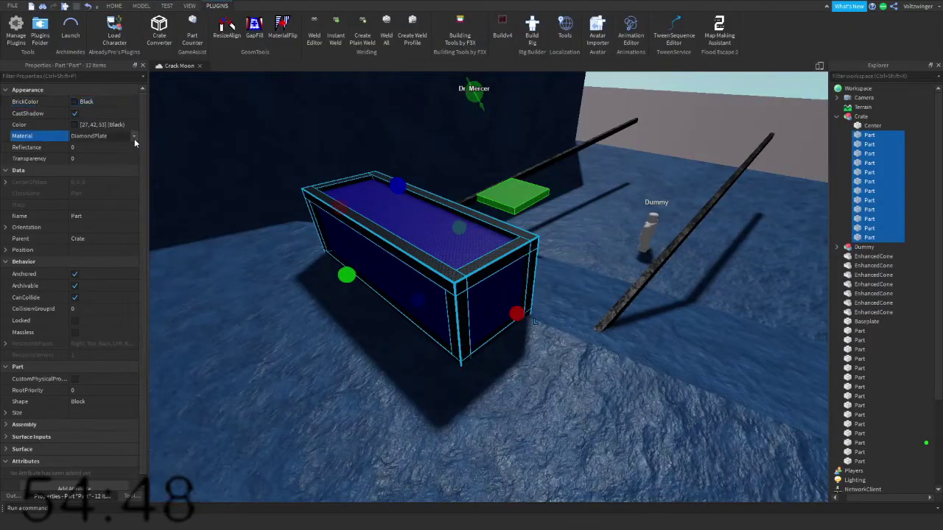
# Set the material of the crate's frame parts to SmoothPlastic and select the crate's center block.
pyautogui.click(134, 137)
pyautogui.scroll(-1, 99, 197)
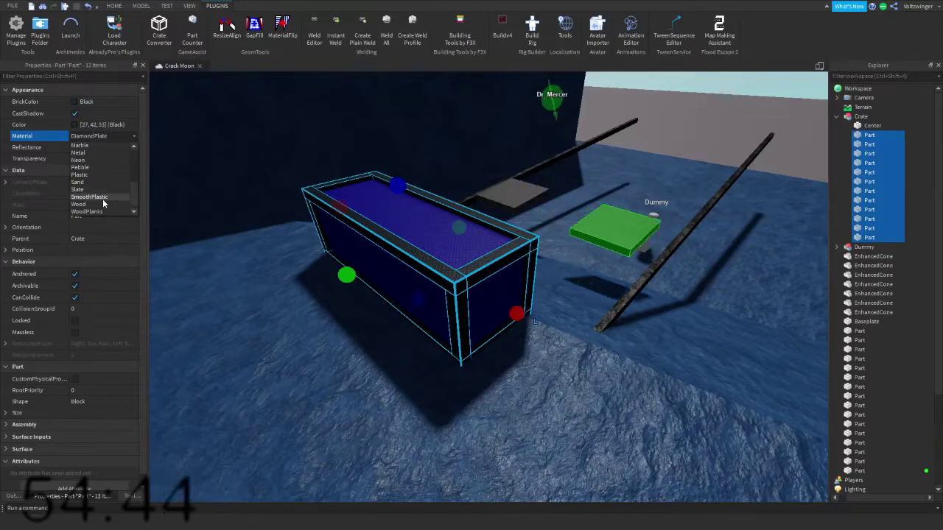
pyautogui.click(102, 197)
pyautogui.click(414, 220)
pyautogui.keyDown('alt'); pyautogui.click(429, 224); pyautogui.keyUp('alt')
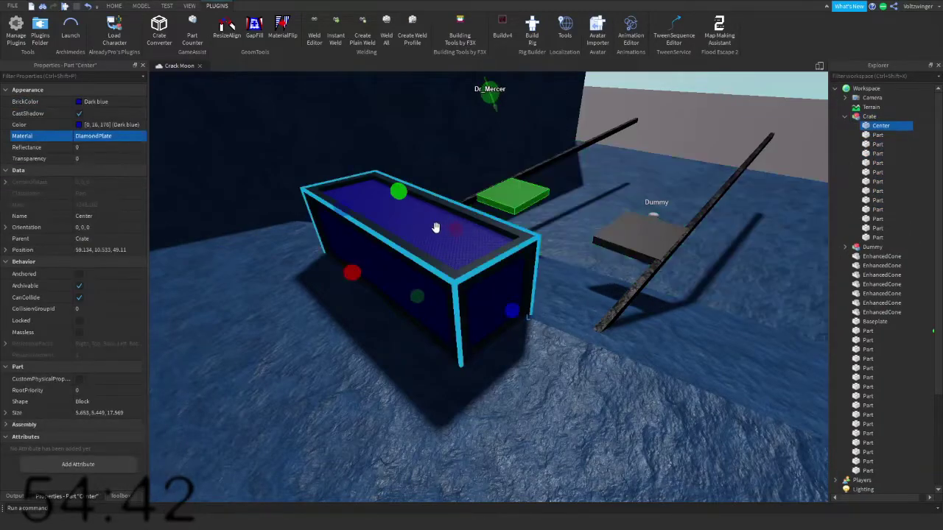
pyautogui.moveTo(440, 230); pyautogui.dragTo(367, 228, button='right')
pyautogui.press('w')
pyautogui.moveTo(293, 189); pyautogui.dragTo(710, 184, button='right')
pyautogui.press('s')
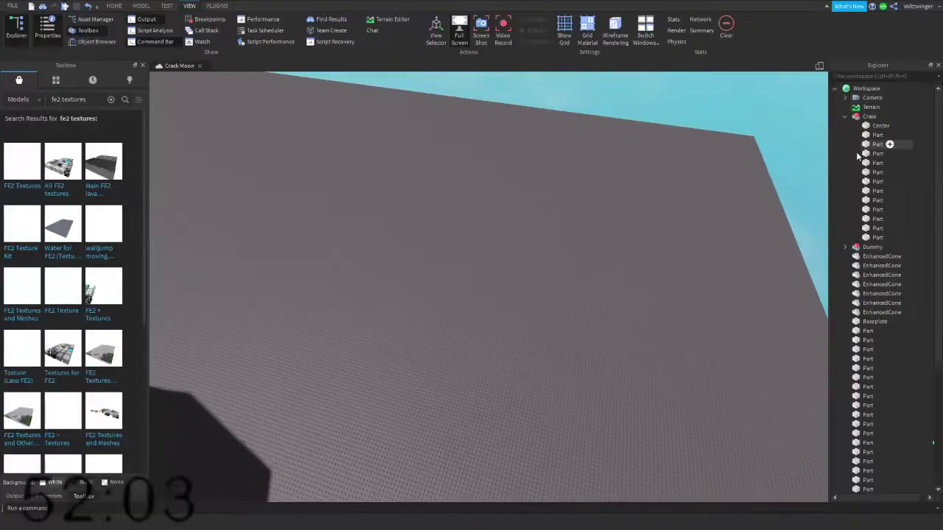
# Select one of the parts in the workspace hierarchy and focus the view on it.
pyautogui.scroll(-5, 879, 151)
pyautogui.click(869, 274)
pyautogui.press('f')
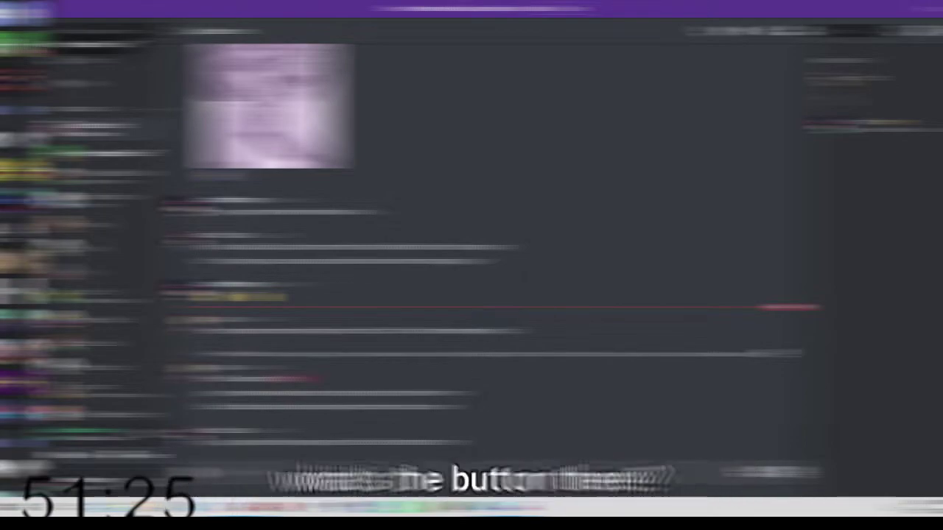
pyautogui.click(26, 44)
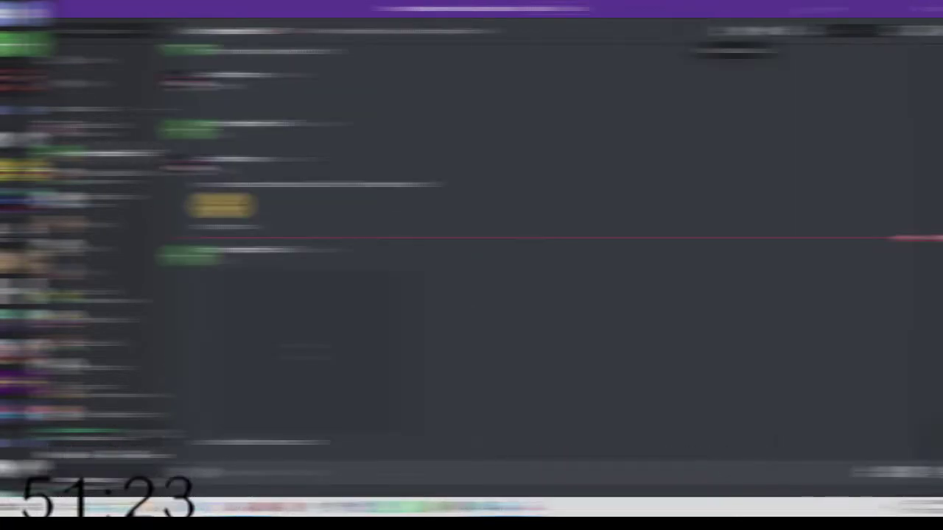
pyautogui.hotkey('alt', 'Tab')
# Select the cyan neon block on the small diamond-plate platform and show its properties.
pyautogui.moveTo(370, 348); pyautogui.dragTo(420, 269, button='right')
pyautogui.scroll(10, 418, 296)
pyautogui.press('w')
pyautogui.click(425, 226)
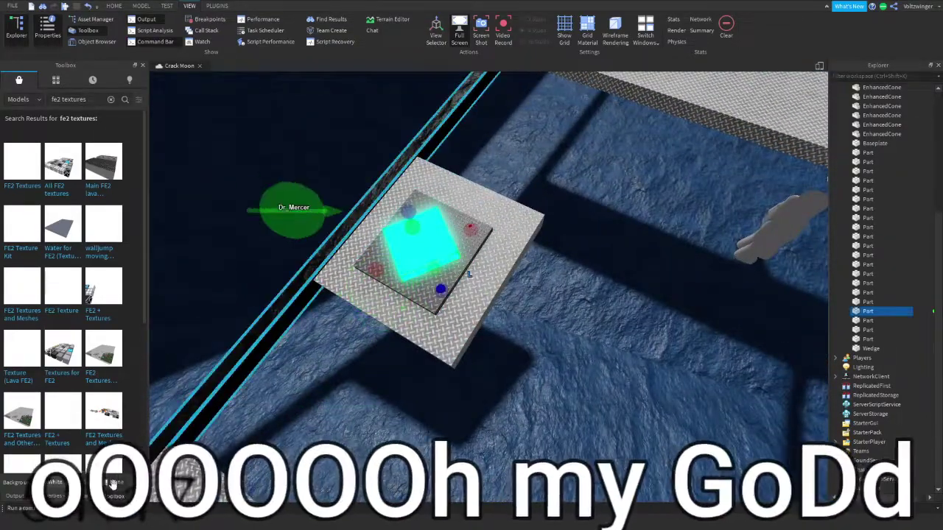
pyautogui.click(81, 494)
pyautogui.moveTo(353, 326); pyautogui.dragTo(354, 327, button='right')
pyautogui.press('w')
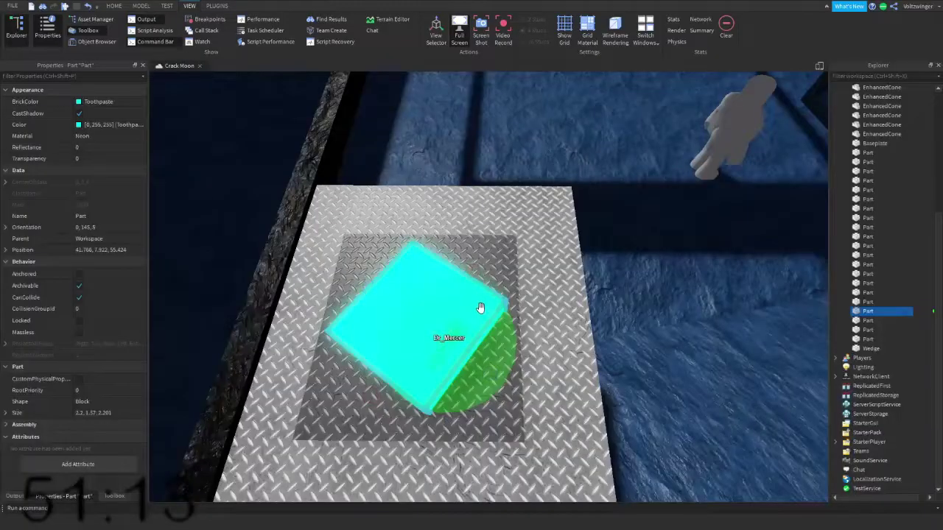
# Rotate the cyan neon button block to an orientation of about 4, 90, 3 degrees.
pyautogui.hotkey('ctrl', '4')
pyautogui.moveTo(492, 319); pyautogui.dragTo(490, 390)
pyautogui.press('s')
pyautogui.moveTo(501, 376); pyautogui.dragTo(499, 373, button='right')
pyautogui.press('s')
pyautogui.scroll(1, 551, 387)
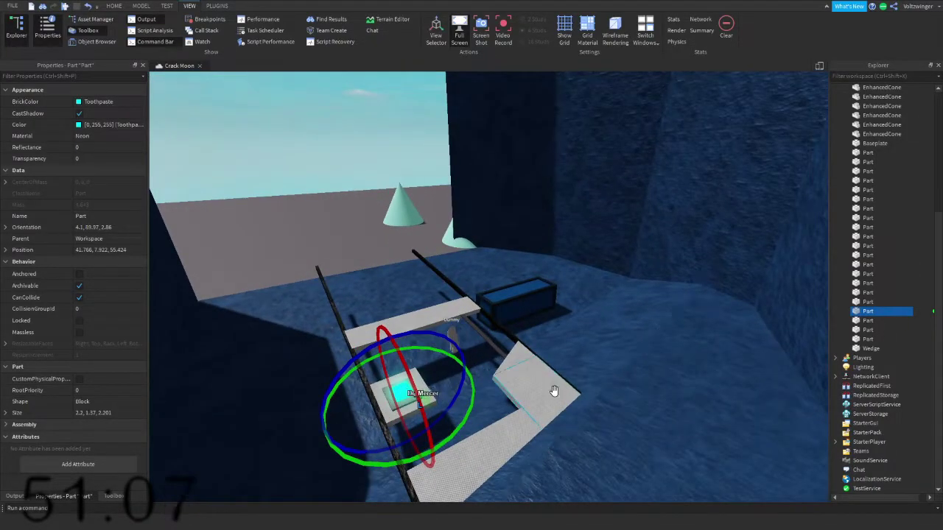
# Select the narrow dark stone grey beam connecting the two platforms and activate the Move tool.
pyautogui.scroll(5, 553, 391)
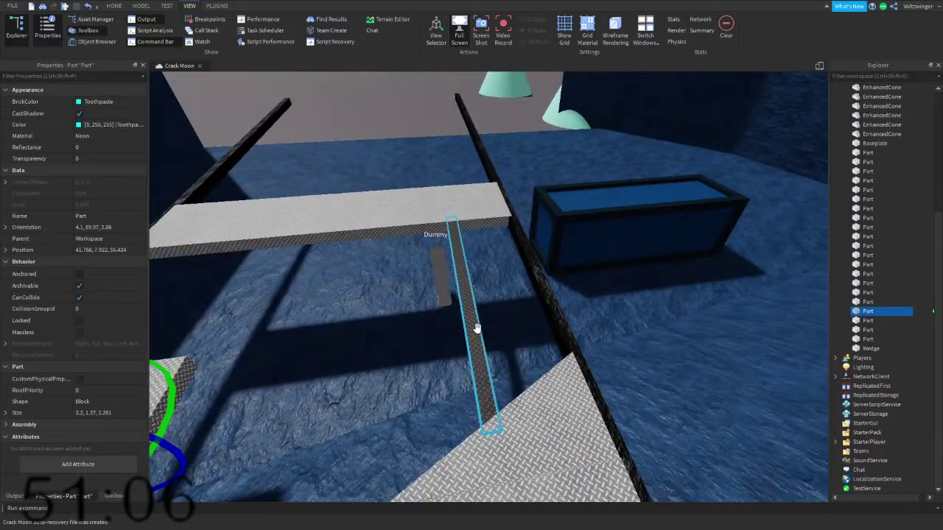
pyautogui.click(477, 328)
pyautogui.moveTo(478, 328); pyautogui.dragTo(478, 327, button='right')
pyautogui.press('a')
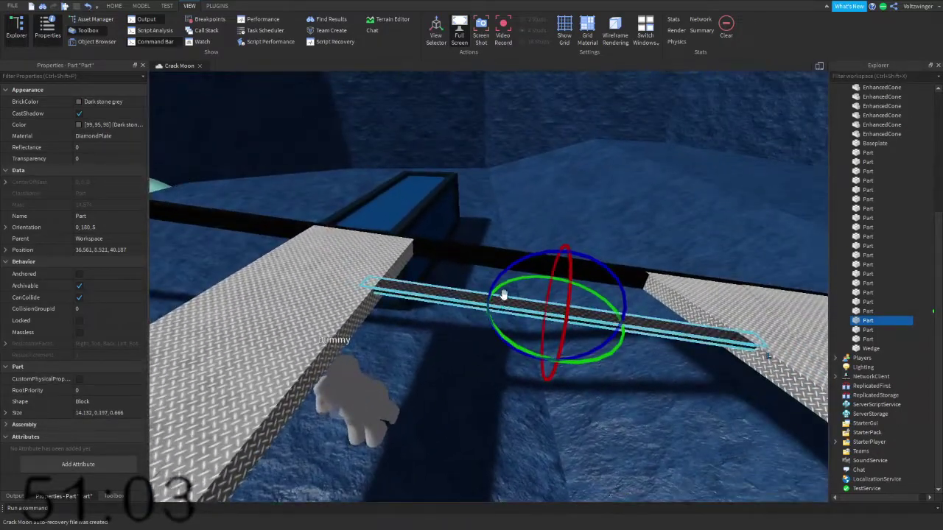
pyautogui.hotkey('ctrl', '2')
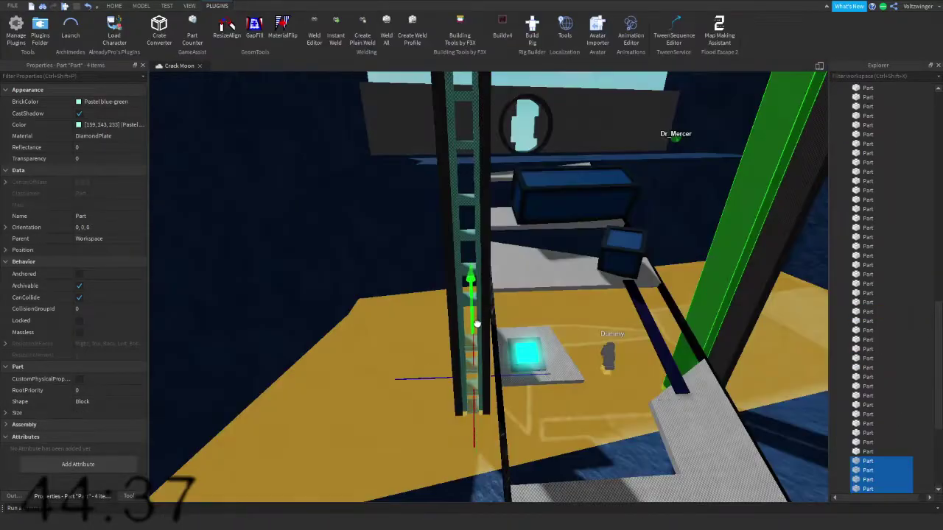
# Raise the four selected pastel blue-green ladder parts slightly within the tall dark frame.
pyautogui.moveTo(476, 324); pyautogui.dragTo(478, 305)
pyautogui.moveTo(532, 331); pyautogui.dragTo(532, 330, button='right')
pyautogui.press('s')
# Delete the unwanted part beside the platform walkway.
pyautogui.click(617, 393)
pyautogui.moveTo(617, 394); pyautogui.dragTo(618, 393, button='right')
pyautogui.press('Delete')
pyautogui.moveTo(590, 321); pyautogui.dragTo(589, 321, button='right')
pyautogui.press('w')
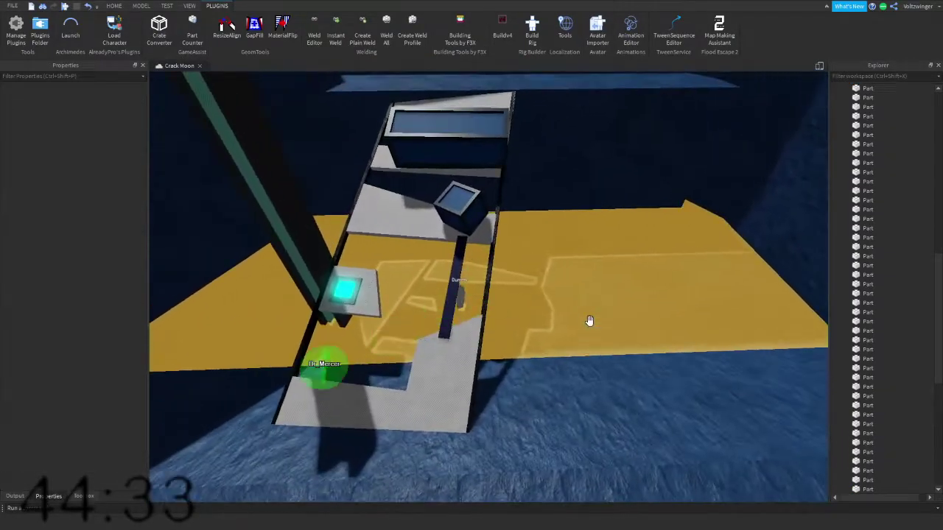
pyautogui.moveTo(569, 287); pyautogui.dragTo(431, 459, button='right')
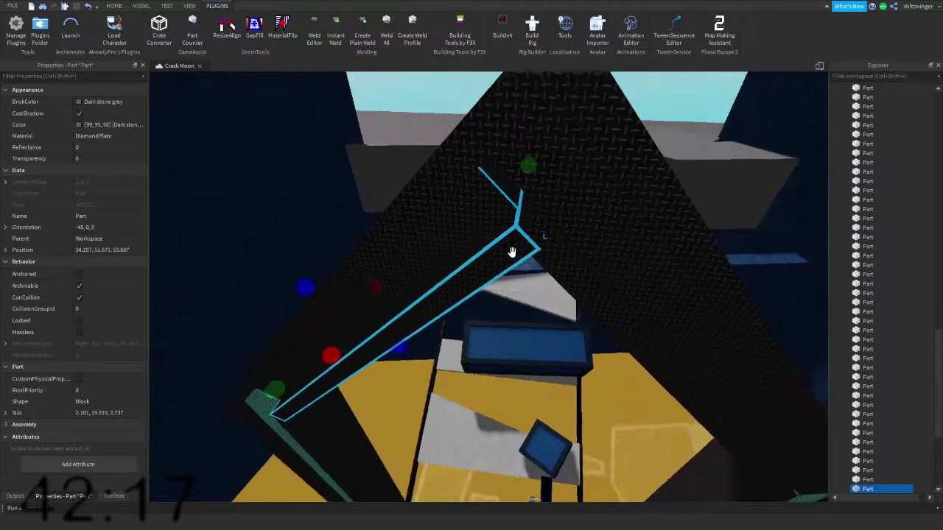
# Resize the inner 45-degree beam of the arch to about 2.3 × 20 × 2.7 studs so it meets its neighbours.
pyautogui.moveTo(230, 395); pyautogui.dragTo(227, 407)
pyautogui.moveTo(317, 310); pyautogui.dragTo(318, 310, button='right')
pyautogui.press('s')
pyautogui.moveTo(524, 151); pyautogui.dragTo(533, 150)
pyautogui.moveTo(543, 156); pyautogui.dragTo(543, 156, button='right')
pyautogui.press('w')
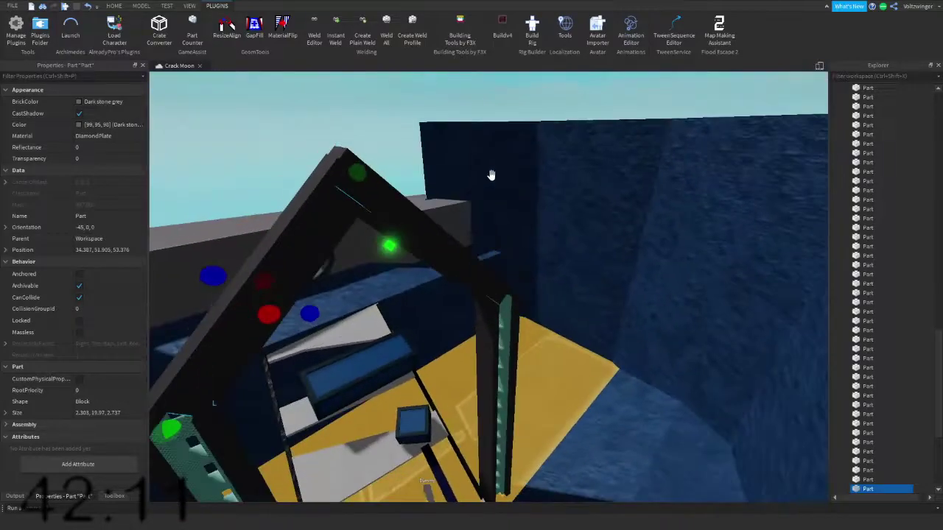
# Recolor both inner angled beams of the arch in the same blue-green as the ladders.
pyautogui.keyDown('ctrl'); pyautogui.click(404, 221); pyautogui.keyUp('ctrl')
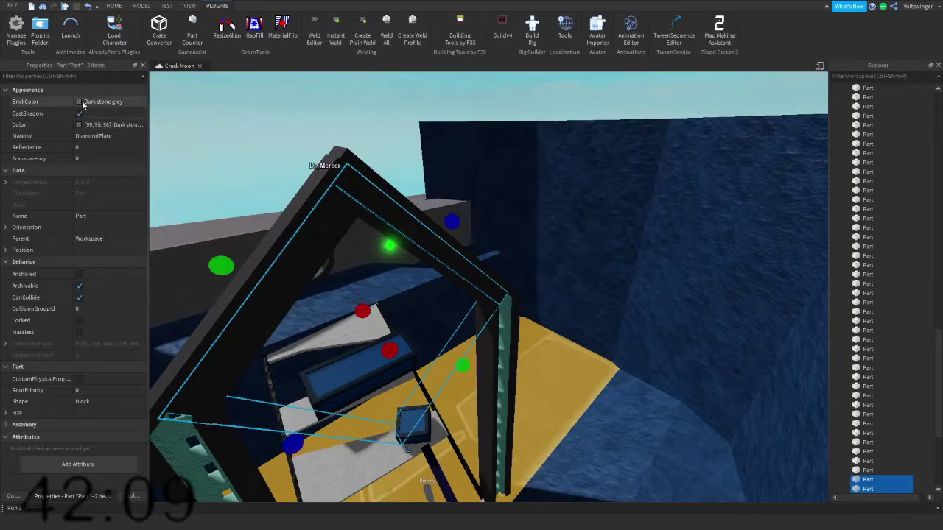
pyautogui.click(82, 105)
pyautogui.click(92, 153)
pyautogui.press('s')
pyautogui.moveTo(324, 236); pyautogui.dragTo(324, 236, button='right')
pyautogui.press('w')
pyautogui.moveTo(594, 375); pyautogui.dragTo(593, 376, button='right')
pyautogui.press('s')
pyautogui.click(599, 411)
pyautogui.moveTo(598, 412); pyautogui.dragTo(581, 340, button='right')
pyautogui.press('a')
pyautogui.press('d')
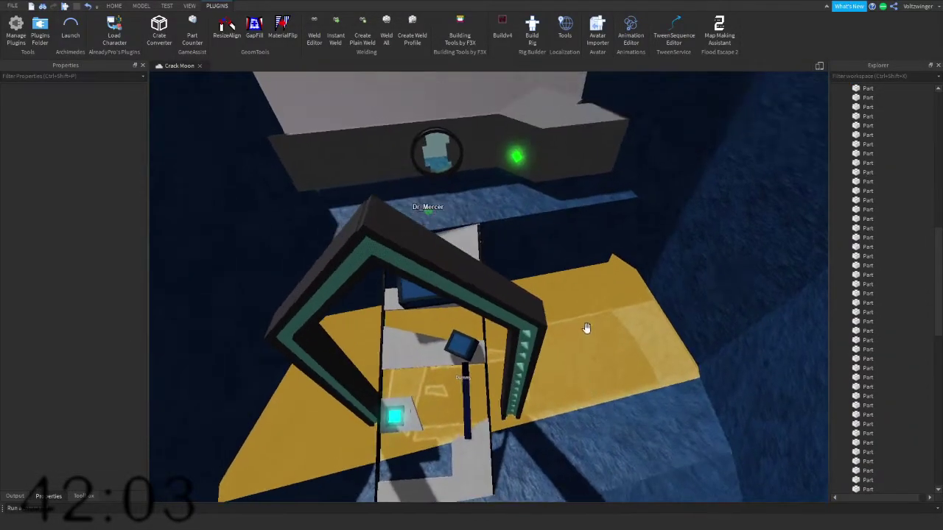
pyautogui.moveTo(544, 358); pyautogui.dragTo(396, 419)
pyautogui.hotkey('ctrl', 'z')
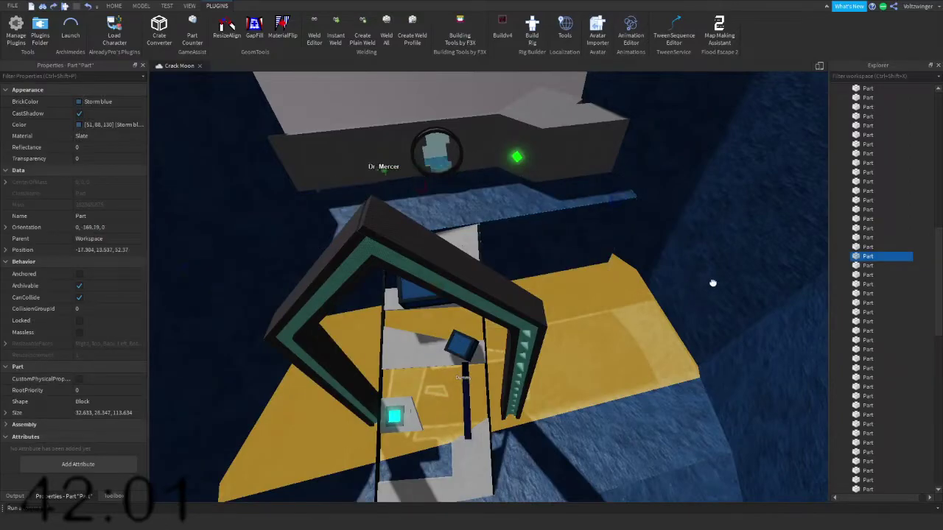
pyautogui.click(712, 286)
# Delete the medium stone grey diamond-plate wall panel at the round ring opening.
pyautogui.press('s')
pyautogui.moveTo(700, 269); pyautogui.dragTo(618, 250, button='right')
pyautogui.press('w')
pyautogui.moveTo(619, 248); pyautogui.dragTo(595, 209)
pyautogui.moveTo(595, 208); pyautogui.dragTo(458, 231, button='right')
pyautogui.click(445, 258)
pyautogui.scroll(10, 471, 265)
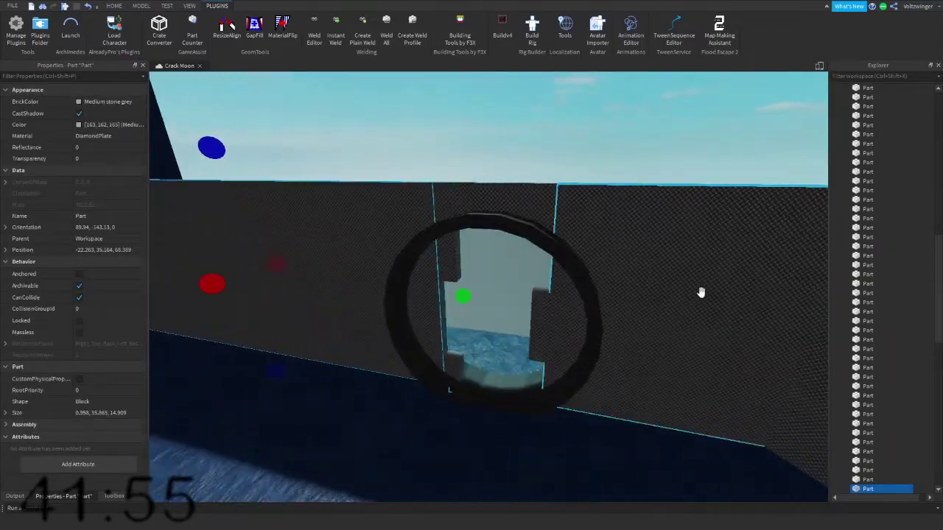
pyautogui.press('Delete')
pyautogui.press('s')
pyautogui.moveTo(690, 299); pyautogui.dragTo(688, 297, button='right')
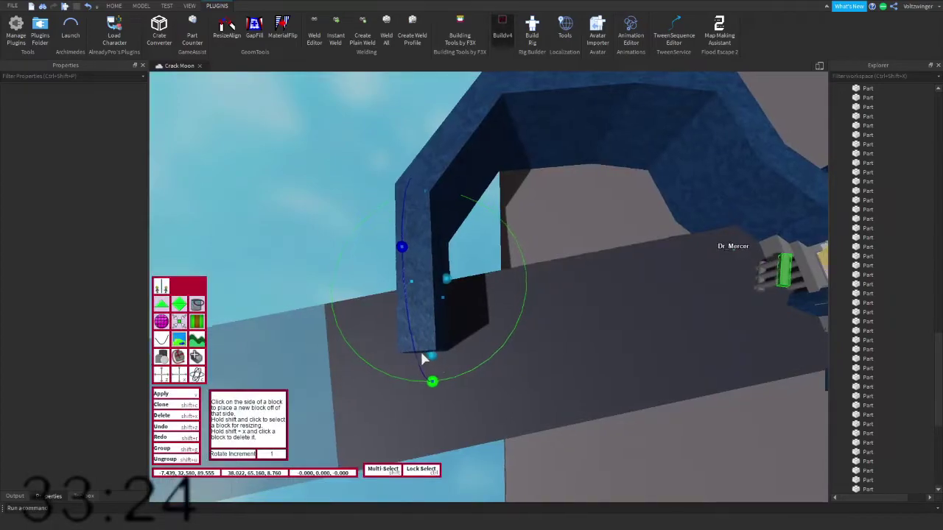
# Add a blue slate wall block alongside the dark walkway, angle it to join the rock columns, and close the block-building plugin.
pyautogui.moveTo(424, 357); pyautogui.dragTo(421, 353, button='right')
pyautogui.moveTo(511, 244); pyautogui.dragTo(510, 242, button='right')
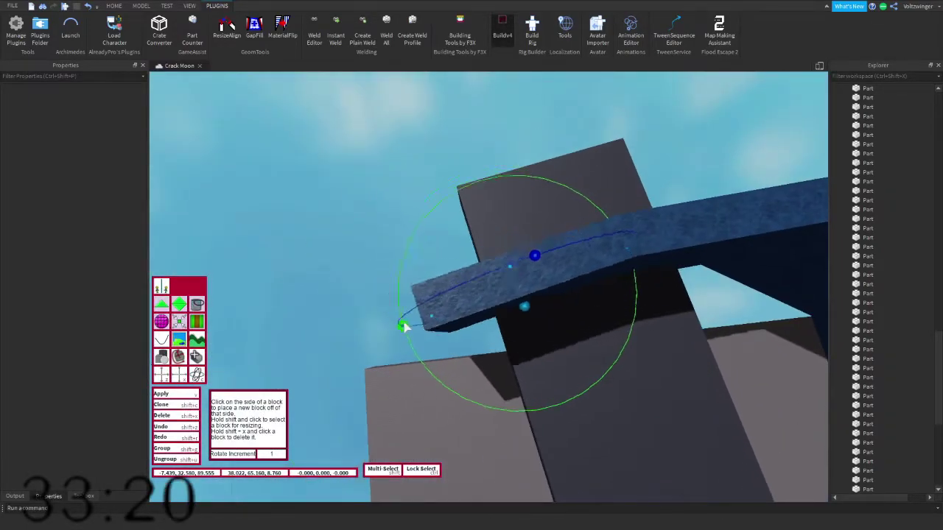
pyautogui.moveTo(449, 356); pyautogui.dragTo(450, 357, button='right')
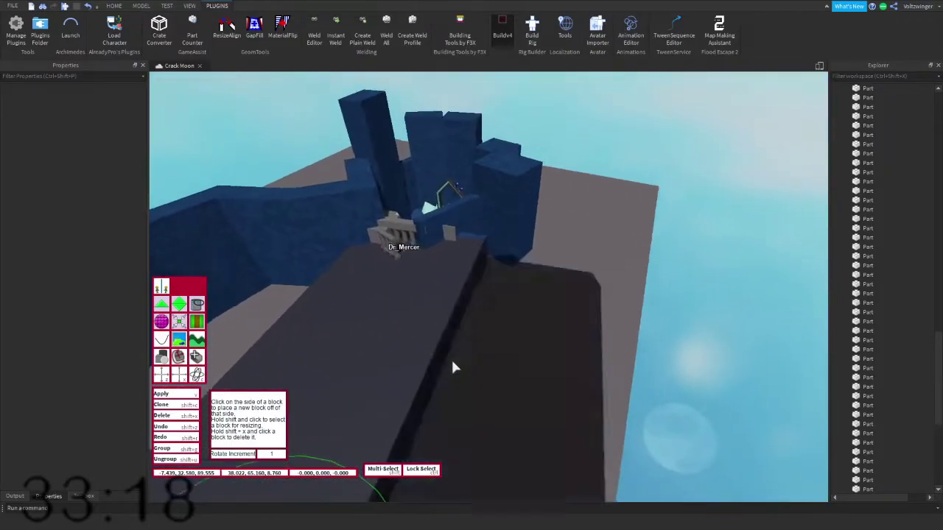
pyautogui.press('f')
pyautogui.click(341, 373)
pyautogui.moveTo(339, 373); pyautogui.dragTo(343, 387, button='right')
pyautogui.moveTo(382, 419); pyautogui.dragTo(432, 356)
pyautogui.press('d')
pyautogui.moveTo(458, 409); pyautogui.dragTo(554, 339, button='right')
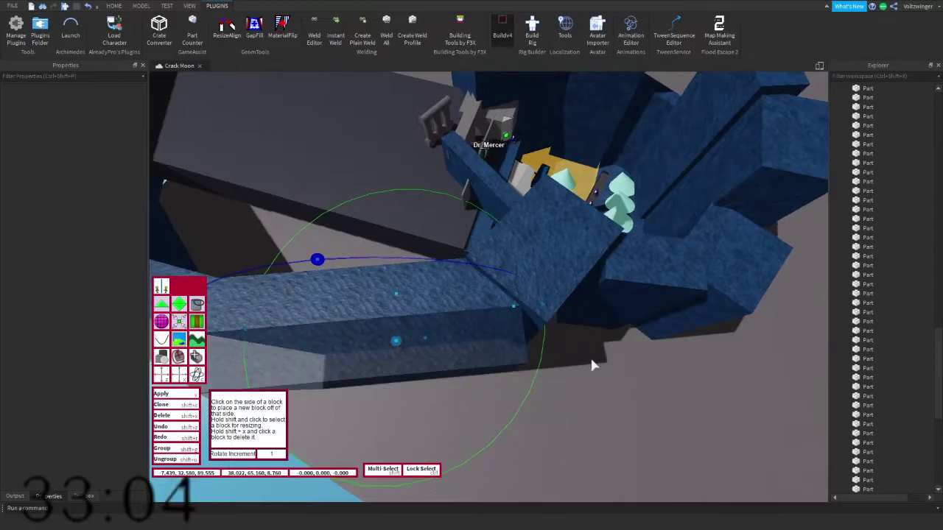
pyautogui.press('w')
pyautogui.click(509, 34)
# Spread the pastel blue-green cones across the orange floor beside the platforms, keeping them at the same height.
pyautogui.press('w')
pyautogui.moveTo(511, 151); pyautogui.dragTo(509, 214, button='right')
pyautogui.press('w')
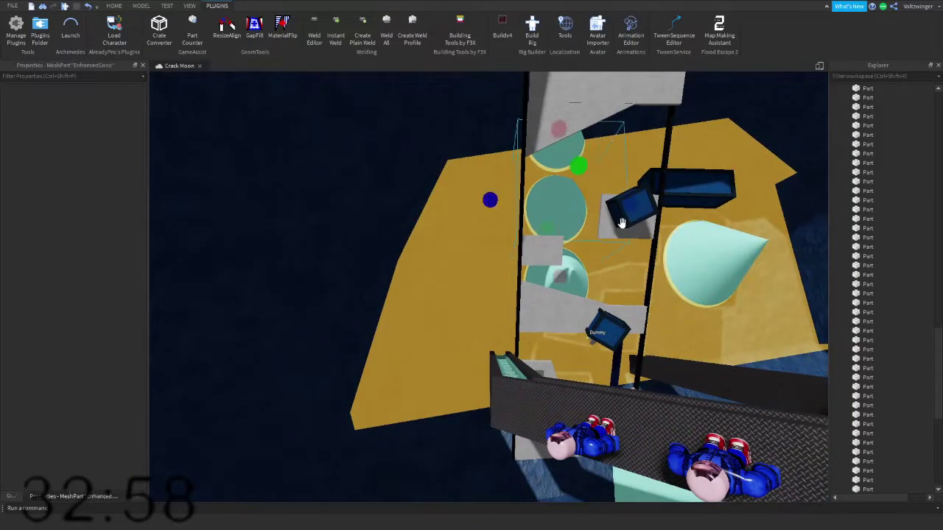
pyautogui.moveTo(642, 212); pyautogui.dragTo(565, 280, button='right')
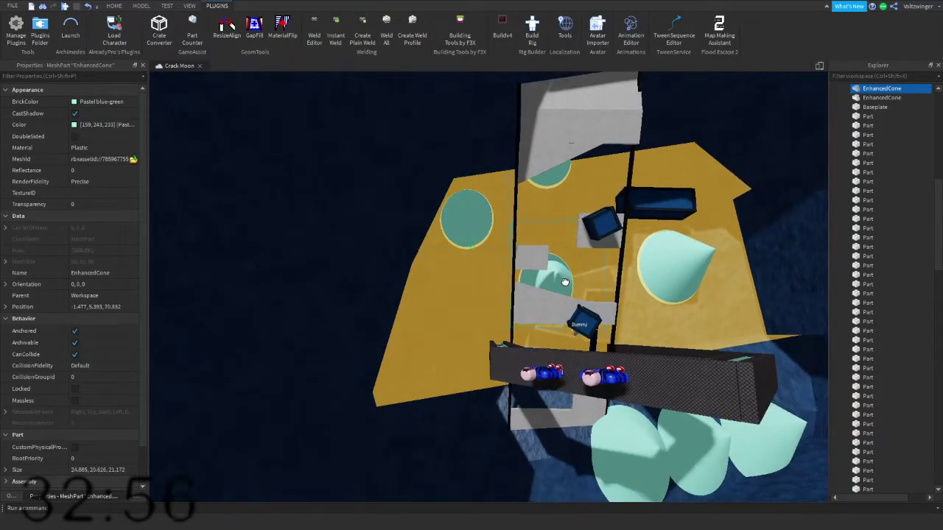
pyautogui.click(564, 282)
pyautogui.press('s')
pyautogui.press('d')
pyautogui.moveTo(585, 285); pyautogui.dragTo(501, 295)
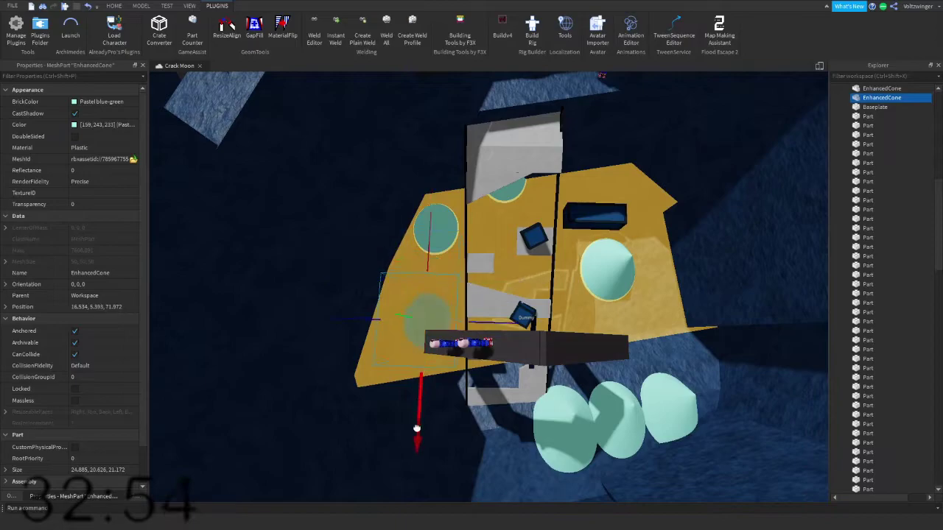
pyautogui.moveTo(523, 337); pyautogui.dragTo(563, 338)
pyautogui.moveTo(563, 337); pyautogui.dragTo(559, 333, button='right')
pyautogui.press('w')
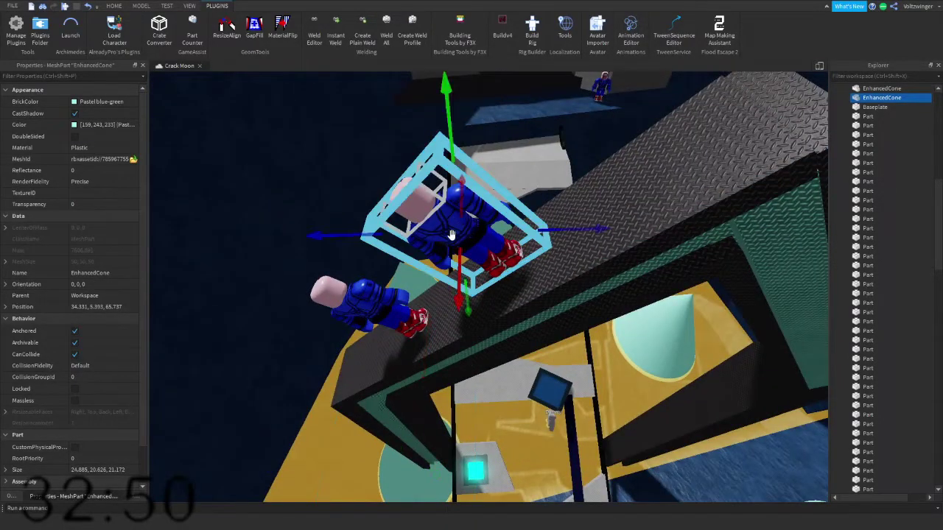
# Move the clustered pastel blue-green cones in front of the orange floor apart so they stand separately.
pyautogui.click(452, 234)
pyautogui.moveTo(455, 264); pyautogui.dragTo(494, 282, button='right')
pyautogui.press('s')
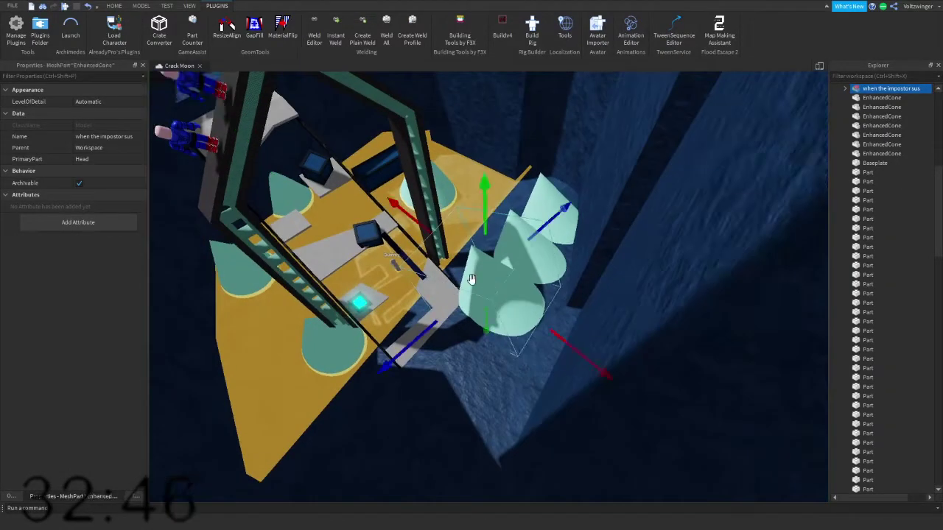
pyautogui.click(558, 245)
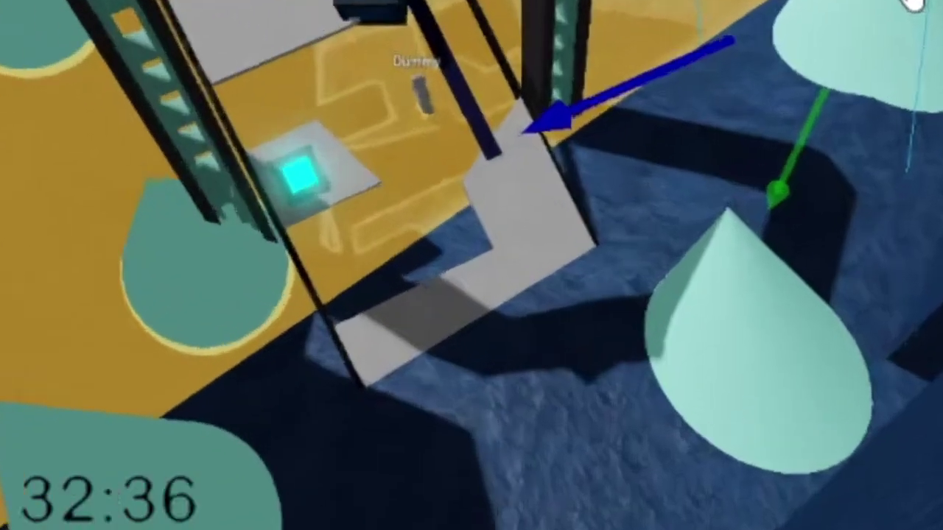
pyautogui.click(663, 250)
pyautogui.moveTo(662, 250); pyautogui.dragTo(665, 284, button='right')
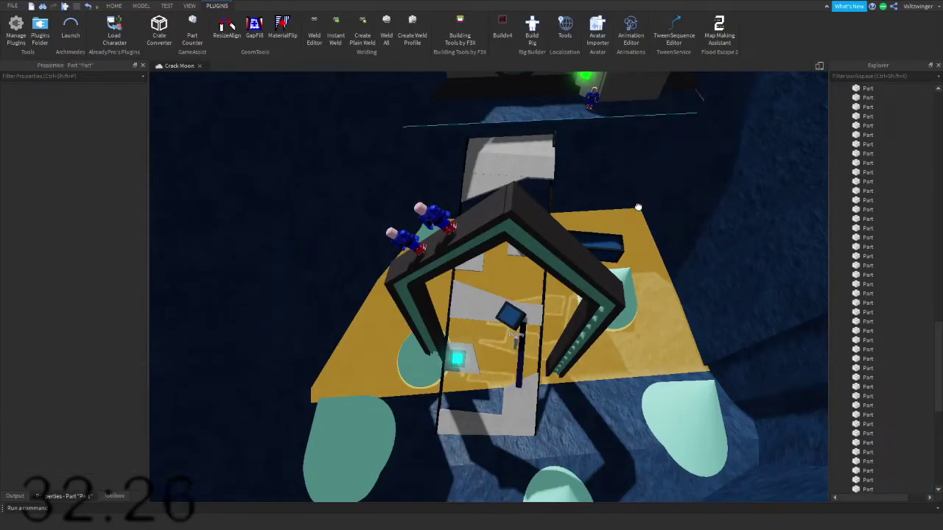
pyautogui.click(648, 224)
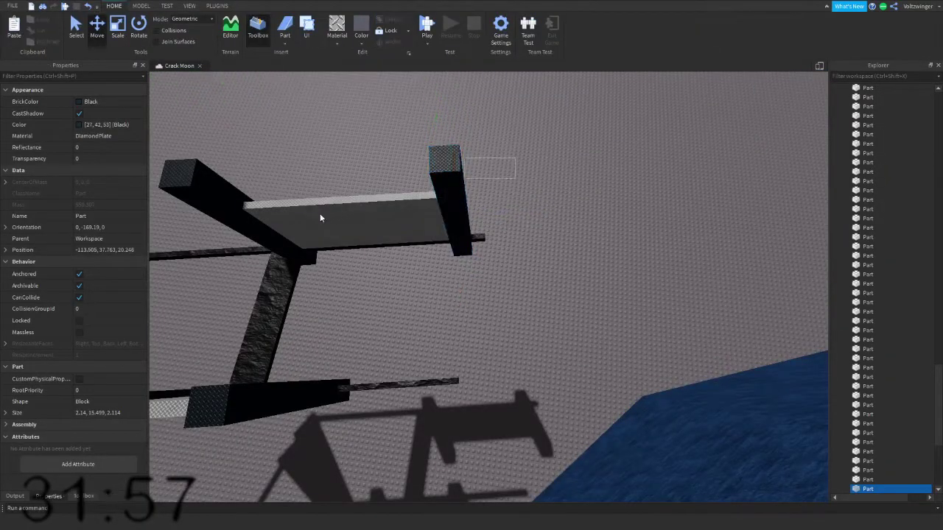
# Set the black diamond-plate post, 2.14 × 15.499 × 2.114 studs, against the end of the far wall panel.
pyautogui.moveTo(491, 212); pyautogui.dragTo(483, 215)
pyautogui.press('a')
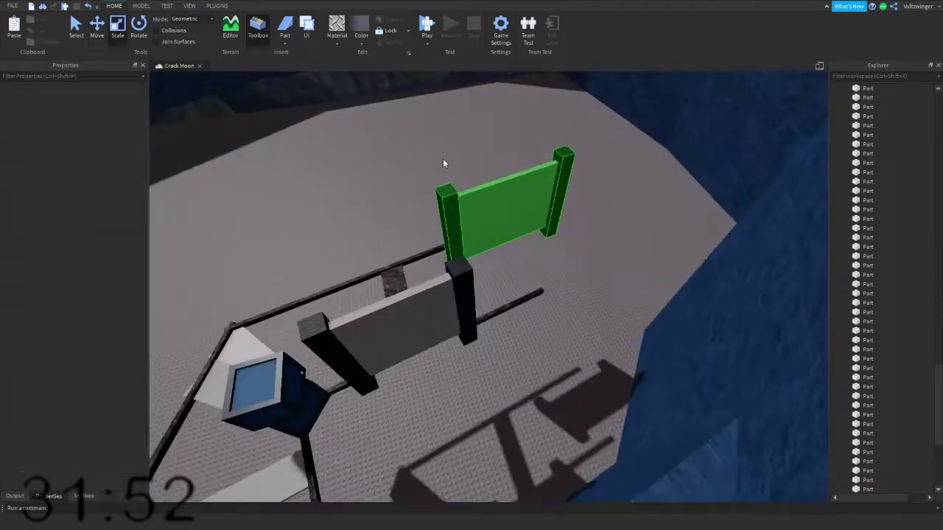
pyautogui.moveTo(443, 160); pyautogui.dragTo(443, 159, button='right')
pyautogui.press('w')
pyautogui.press('s')
pyautogui.press('w')
pyautogui.press('s')
pyautogui.press('w')
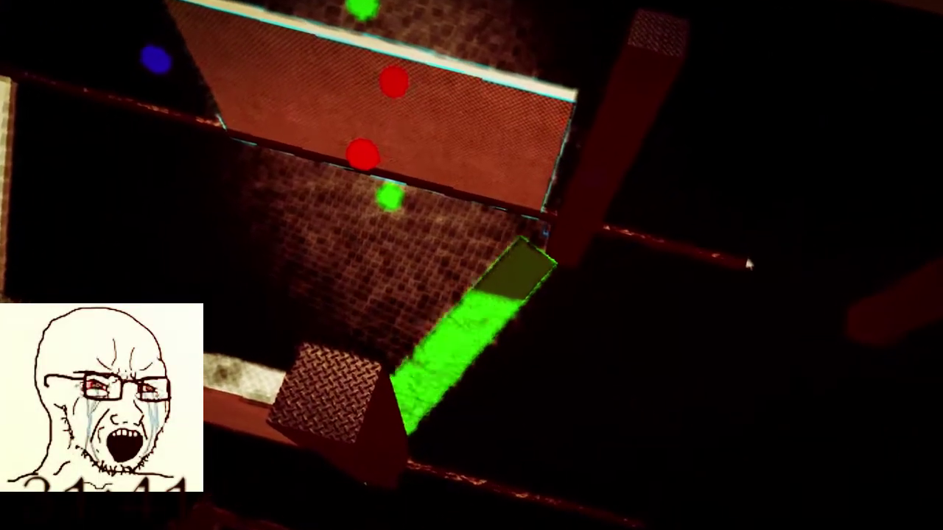
# Undo the last change and close the gap between the far wall panel and its black post.
pyautogui.hotkey('ctrl', 'z')
pyautogui.moveTo(627, 212); pyautogui.dragTo(627, 211, button='right')
pyautogui.moveTo(662, 229); pyautogui.dragTo(634, 228)
pyautogui.press('a')
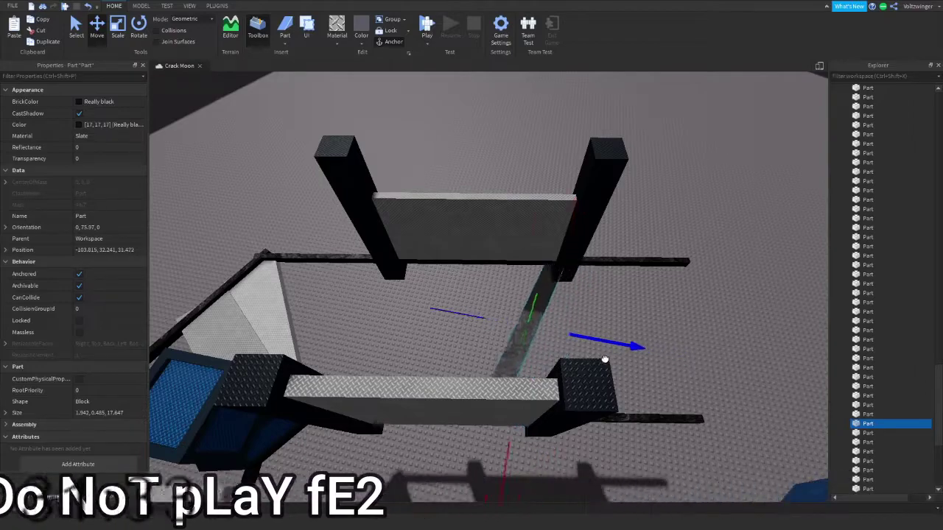
# Make the plank between the two rails Institutional white diamond plate, turn it to 87.4°, and slide it along the rails.
pyautogui.click(613, 226)
pyautogui.moveTo(613, 226); pyautogui.dragTo(613, 226, button='right')
pyautogui.press('w')
pyautogui.press('s')
pyautogui.press('d')
pyautogui.press('w')
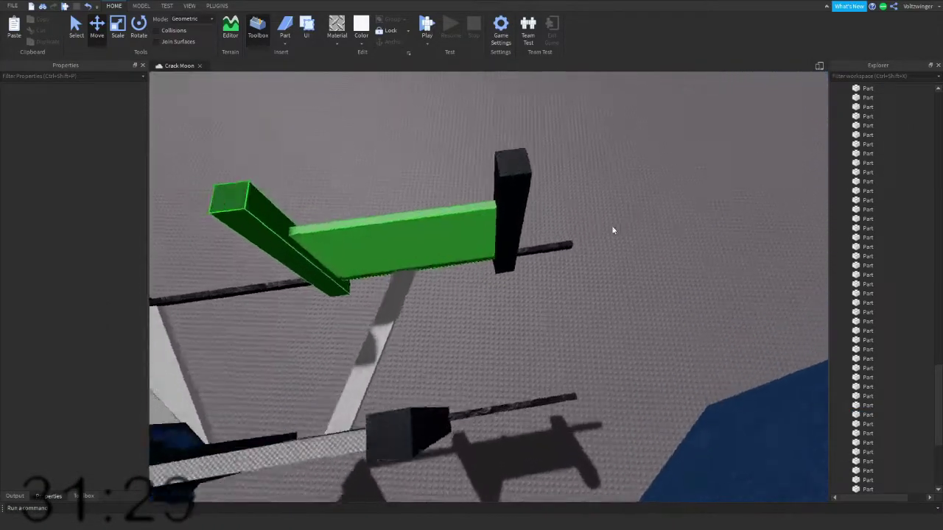
pyautogui.press('a')
pyautogui.scroll(-5, 556, 256)
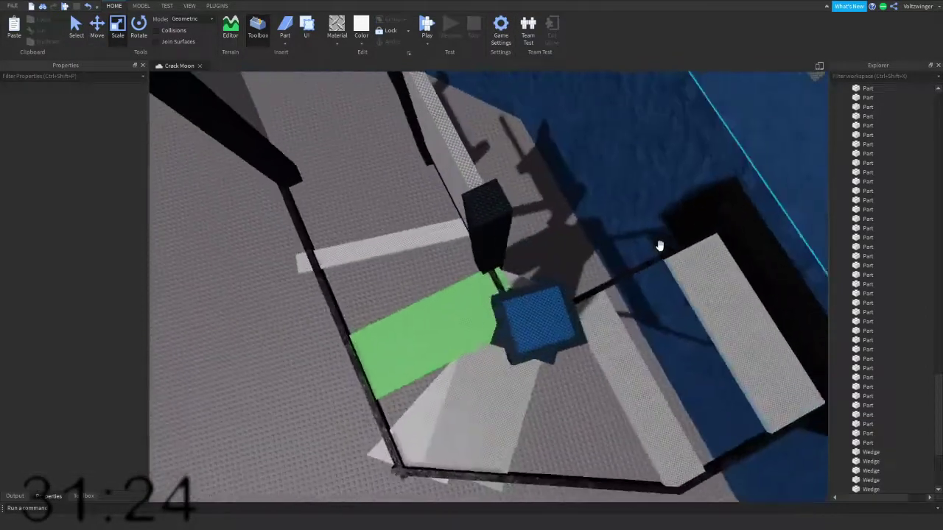
pyautogui.scroll(-4, 658, 246)
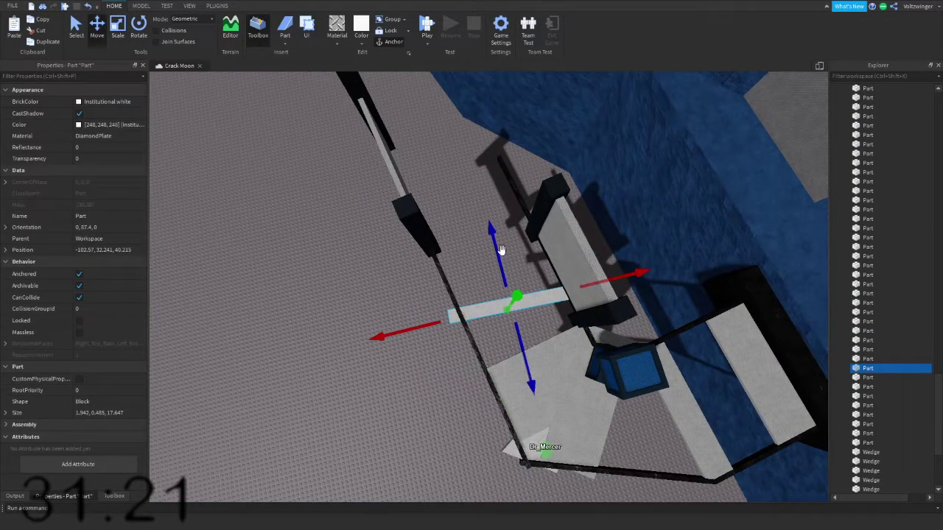
pyautogui.moveTo(492, 232); pyautogui.dragTo(491, 224)
# Slide the mid gray diamond-plate block on the corrugated floor into place beside the neighbouring angled block.
pyautogui.click(412, 167)
pyautogui.moveTo(410, 166); pyautogui.dragTo(432, 240, button='right')
pyautogui.press('w')
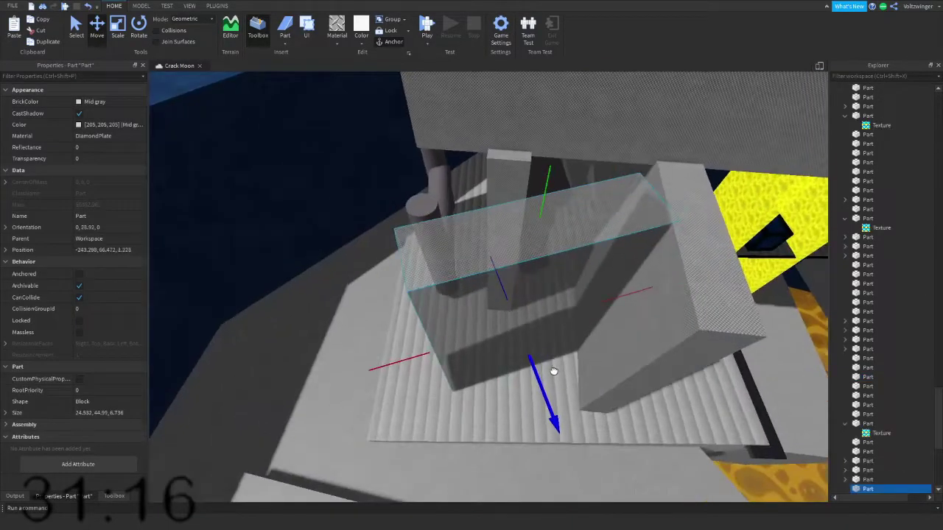
pyautogui.scroll(2, 559, 370)
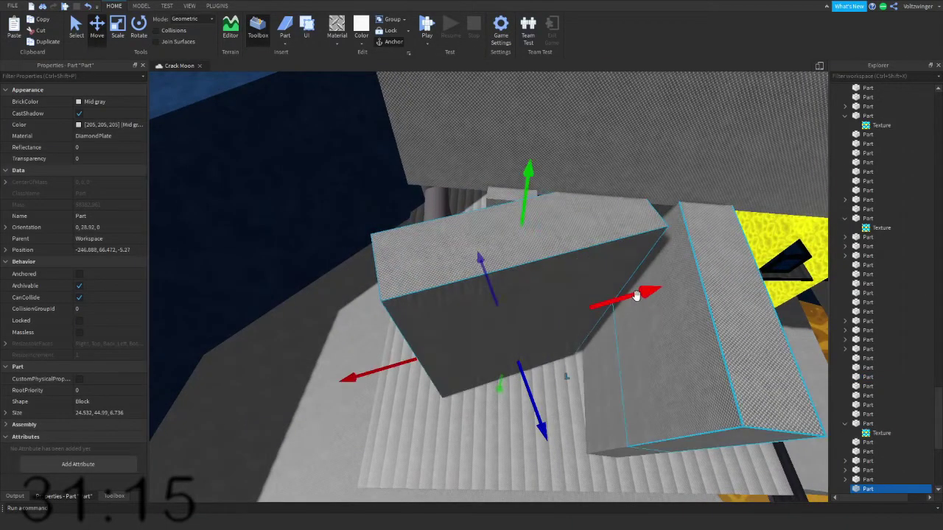
pyautogui.moveTo(654, 287); pyautogui.dragTo(672, 283)
pyautogui.moveTo(671, 283); pyautogui.dragTo(606, 225, button='right')
pyautogui.press('w')
pyautogui.click(606, 225)
# Try thickening the mid gray block toward the open side of the corrugated floor.
pyautogui.hotkey('ctrl', '3')
pyautogui.moveTo(532, 379); pyautogui.dragTo(525, 383, button='right')
pyautogui.moveTo(527, 386); pyautogui.dragTo(545, 407)
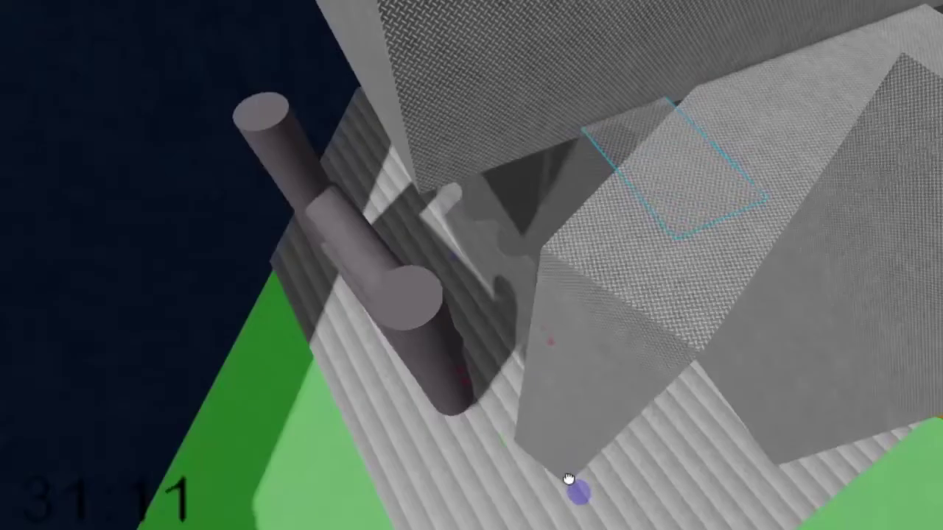
pyautogui.scroll(-1, 564, 324)
pyautogui.click(566, 316)
pyautogui.scroll(-1, 605, 286)
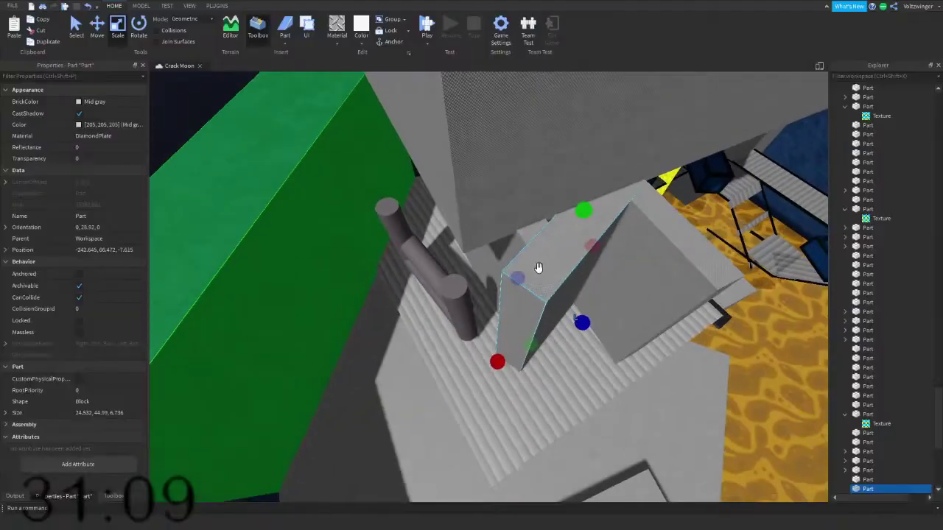
# Place a copy of the mid gray block near the corrugated floor's outer edge and rotate it to -61.08° around the vertical axis.
pyautogui.moveTo(539, 270); pyautogui.dragTo(516, 324)
pyautogui.hotkey('ctrl', '4')
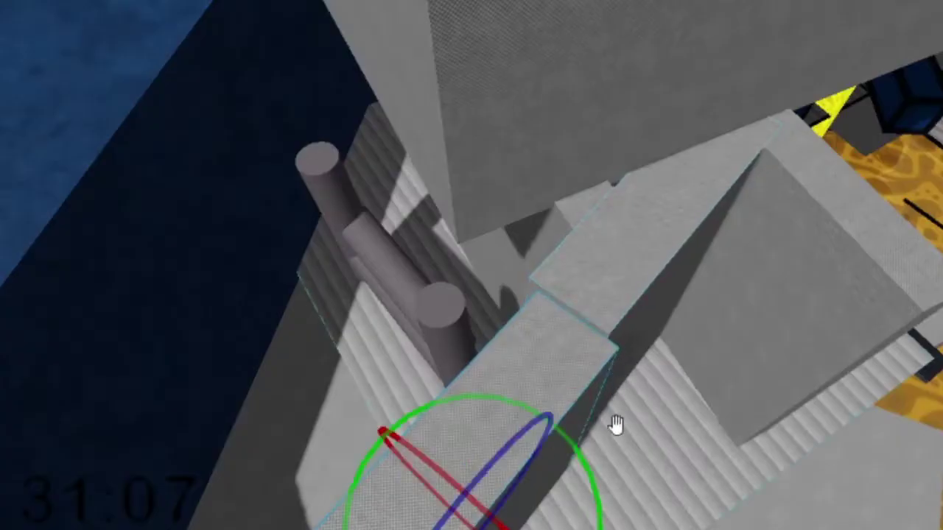
pyautogui.moveTo(538, 380); pyautogui.dragTo(537, 382)
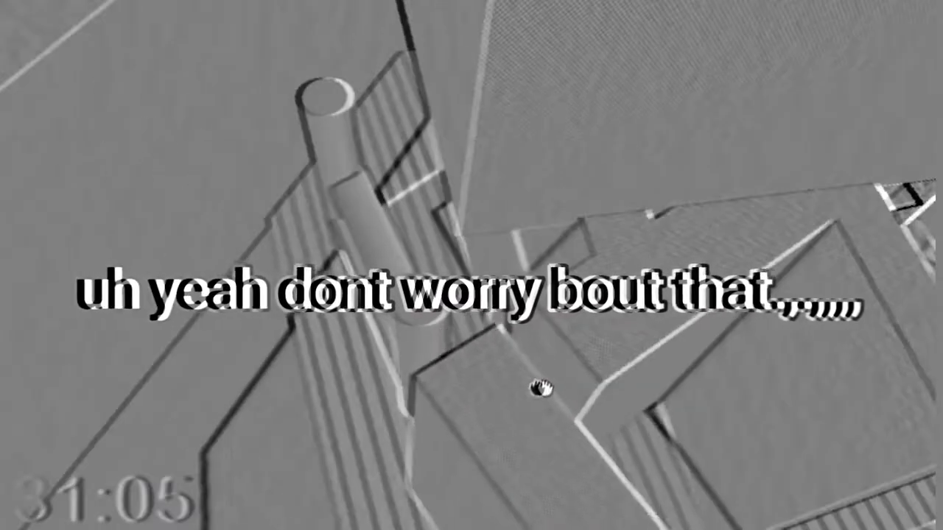
pyautogui.moveTo(541, 388); pyautogui.dragTo(566, 360)
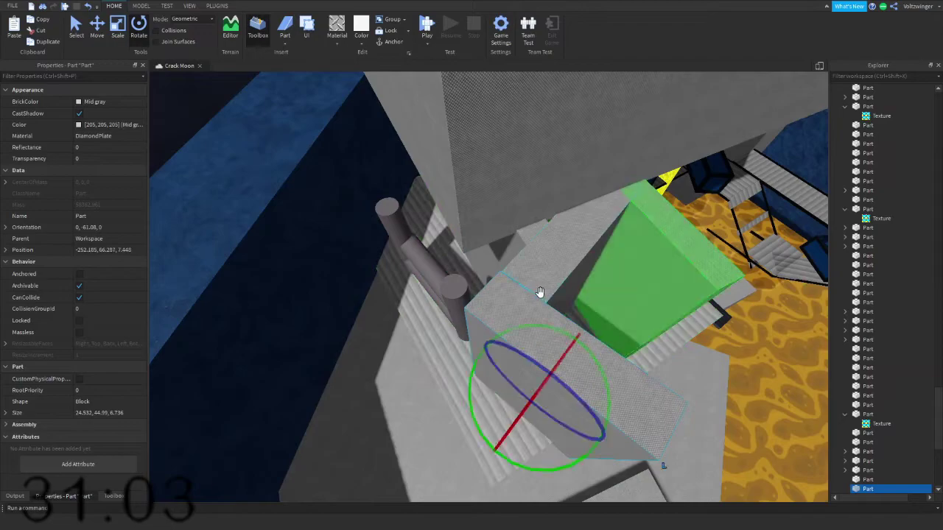
pyautogui.press('s')
pyautogui.press('d')
pyautogui.moveTo(557, 282); pyautogui.dragTo(553, 280, button='right')
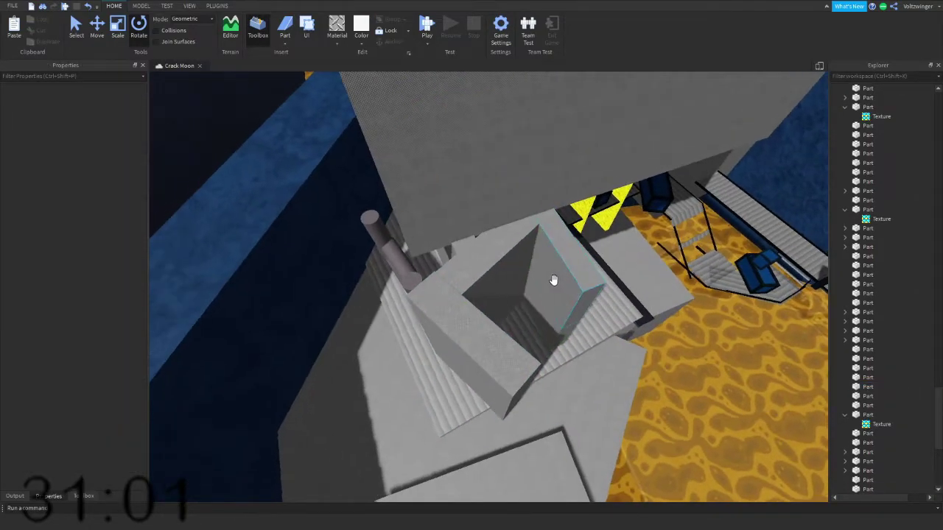
# Duplicate the mid gray block and place the copy on the opposite edge of the corrugated floor, oriented at 2.76, -79.19, 0.
pyautogui.hotkey('ctrl', 'a')
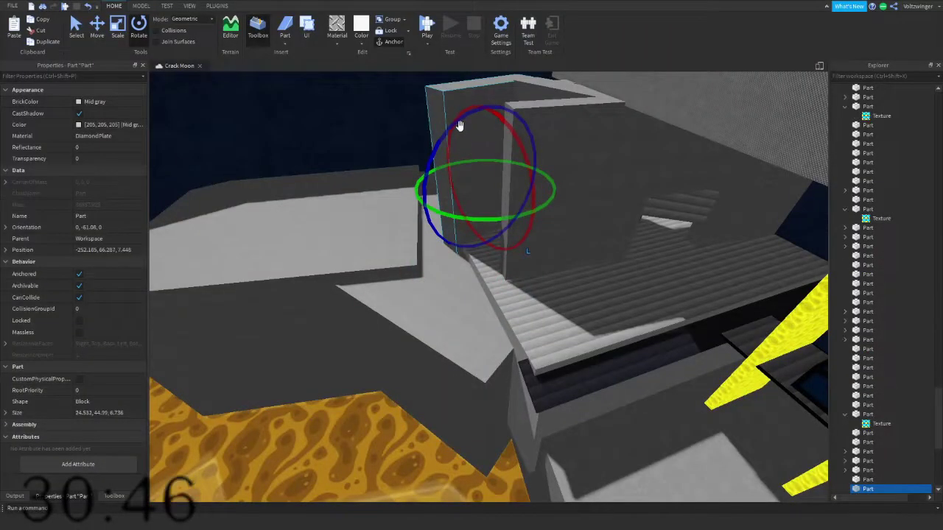
pyautogui.hotkey('ctrl', 'd')
pyautogui.moveTo(459, 127); pyautogui.dragTo(479, 234)
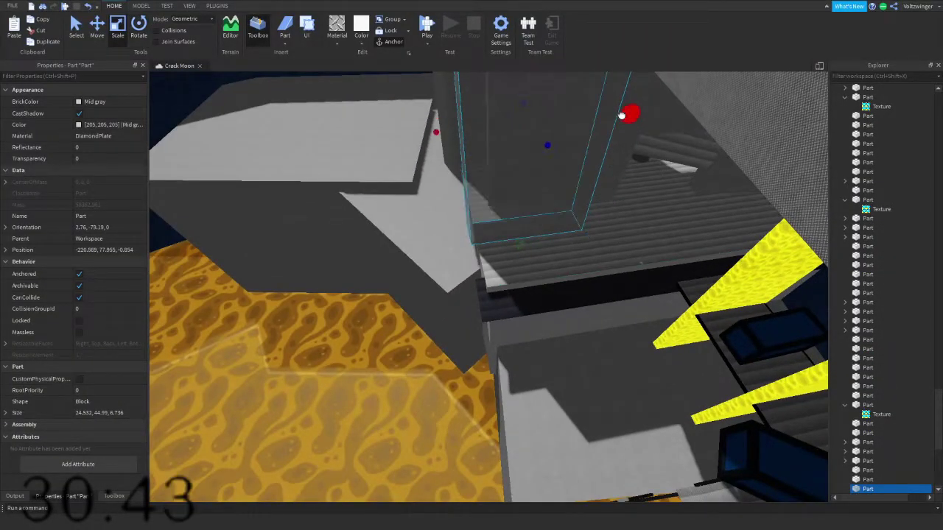
pyautogui.moveTo(527, 311); pyautogui.dragTo(449, 281, button='right')
pyautogui.hotkey('ctrl', 'z')
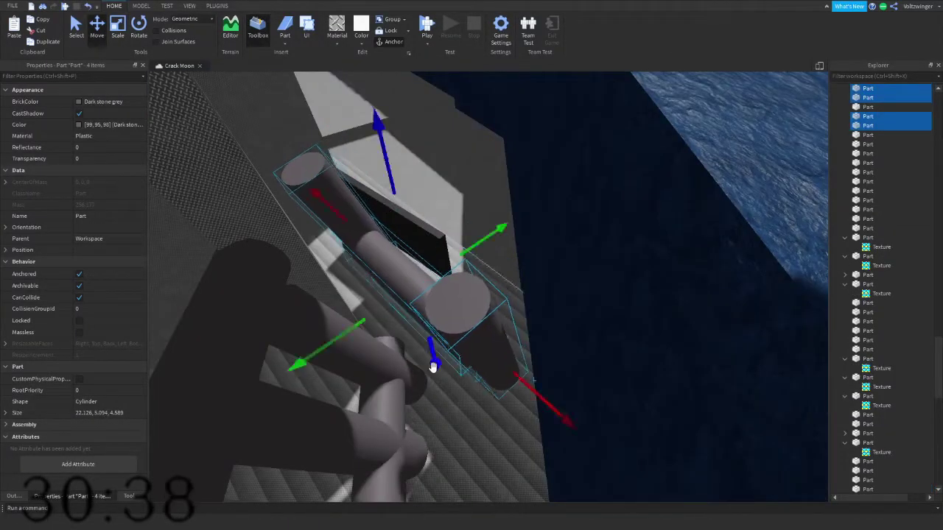
# Reposition the dark stone grey cylinder pipe assembly along the corrugated floor.
pyautogui.hotkey('ctrl', 'z')
pyautogui.moveTo(433, 367); pyautogui.dragTo(458, 155, button='right')
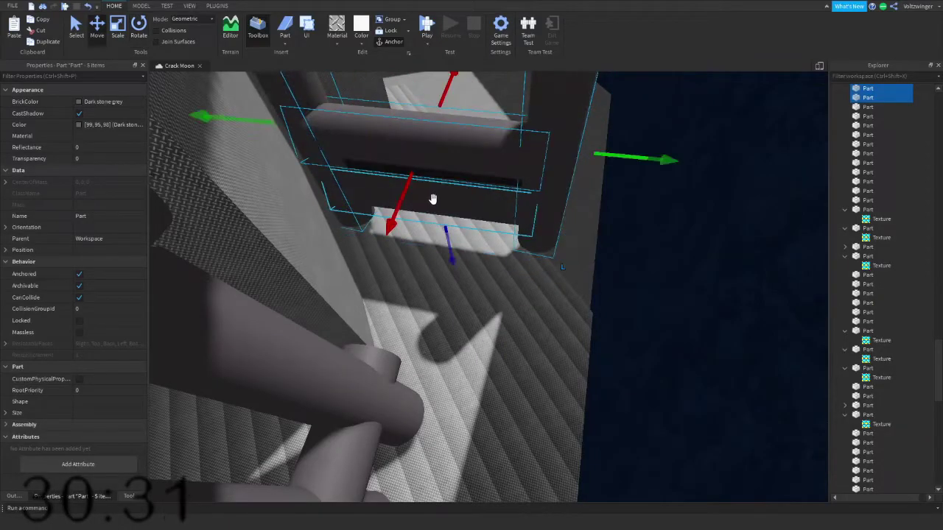
pyautogui.moveTo(406, 189); pyautogui.dragTo(425, 343)
pyautogui.moveTo(608, 274); pyautogui.dragTo(697, 304)
# Finish the 4.245-stud-wide plank beside the green block in Institutional white diamond plate and lengthen it.
pyautogui.click(541, 409)
pyautogui.moveTo(541, 409); pyautogui.dragTo(608, 332, button='right')
pyautogui.click(574, 361)
pyautogui.click(365, 27)
pyautogui.click(337, 28)
pyautogui.moveTo(346, 92); pyautogui.dragTo(462, 306, button='right')
pyautogui.click(464, 288)
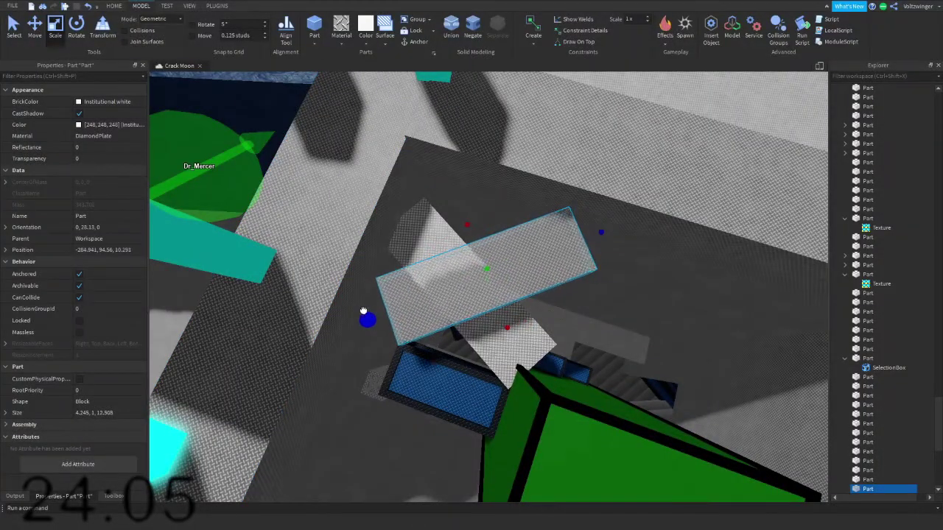
pyautogui.moveTo(363, 311); pyautogui.dragTo(336, 313)
pyautogui.moveTo(337, 314); pyautogui.dragTo(332, 312, button='right')
# Delete the long blue crate stacked beside the tall green block.
pyautogui.click(443, 259)
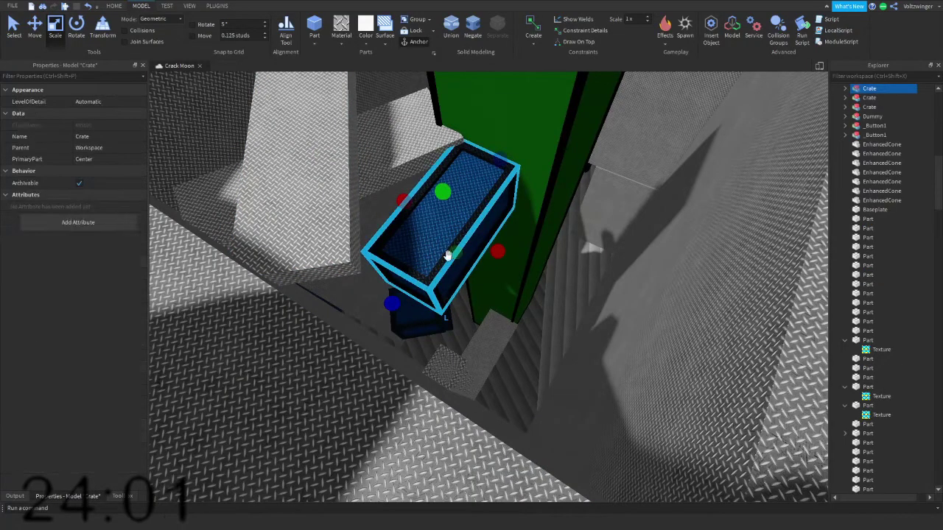
pyautogui.press('Delete')
pyautogui.moveTo(446, 237); pyautogui.dragTo(447, 237, button='right')
pyautogui.press('s')
pyautogui.press('w')
# Delete the remaining blue crates around the faces of the tall green block.
pyautogui.click(446, 236)
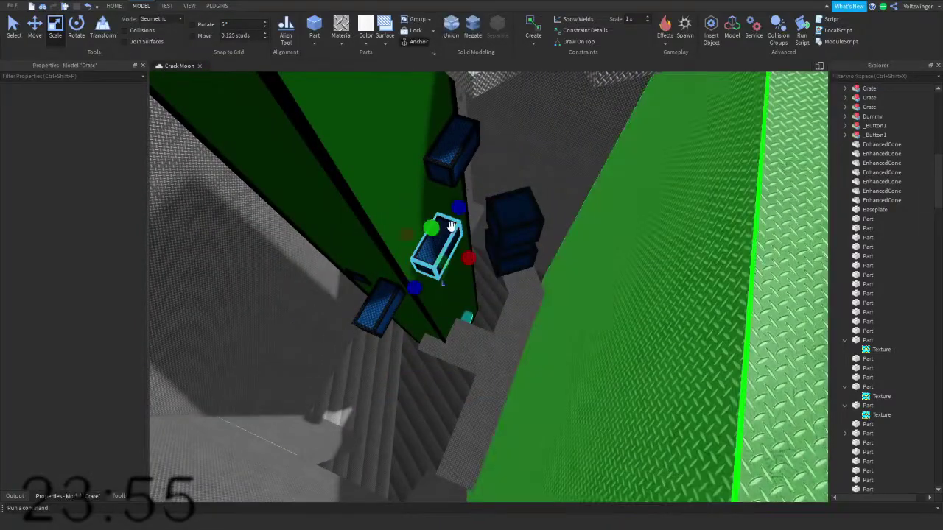
pyautogui.click(462, 126)
pyautogui.press('Delete')
pyautogui.click(384, 307)
pyautogui.press('Delete')
pyautogui.click(434, 254)
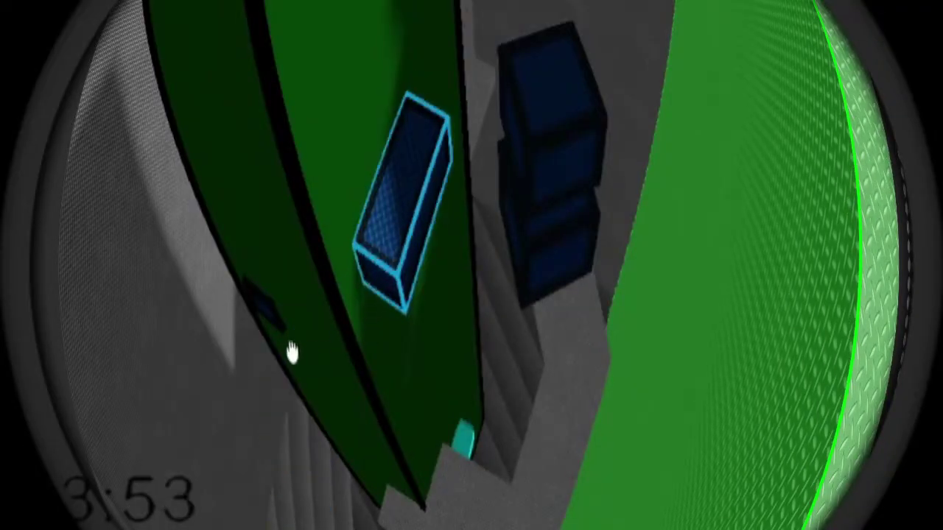
pyautogui.press('Delete')
pyautogui.press('Delete')
pyautogui.moveTo(450, 276); pyautogui.dragTo(493, 274, button='right')
pyautogui.press('Delete')
# Turn a 4.245 × 1 × 16.796 stud white diamond-plate plank to 57.71° and adjust its height beside the green block.
pyautogui.click(537, 236)
pyautogui.hotkey('ctrl', '4')
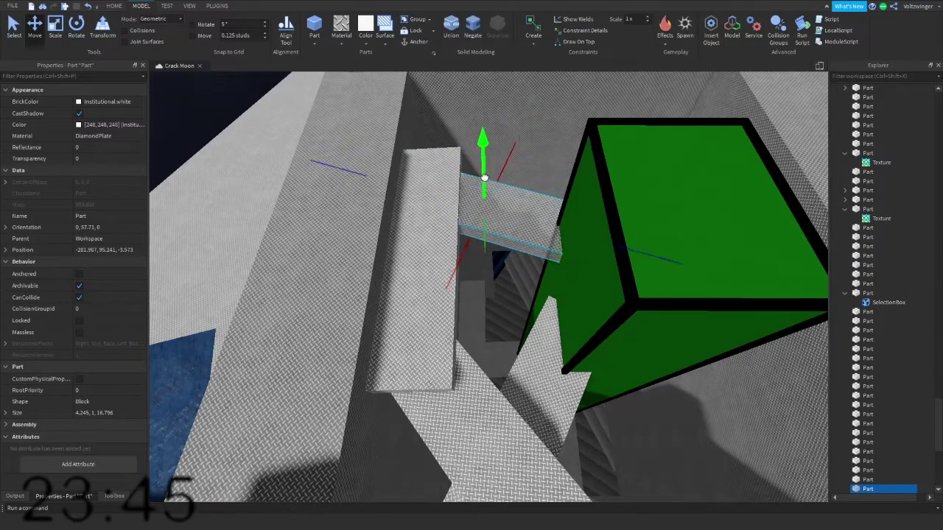
pyautogui.moveTo(484, 179); pyautogui.dragTo(489, 164, button='right')
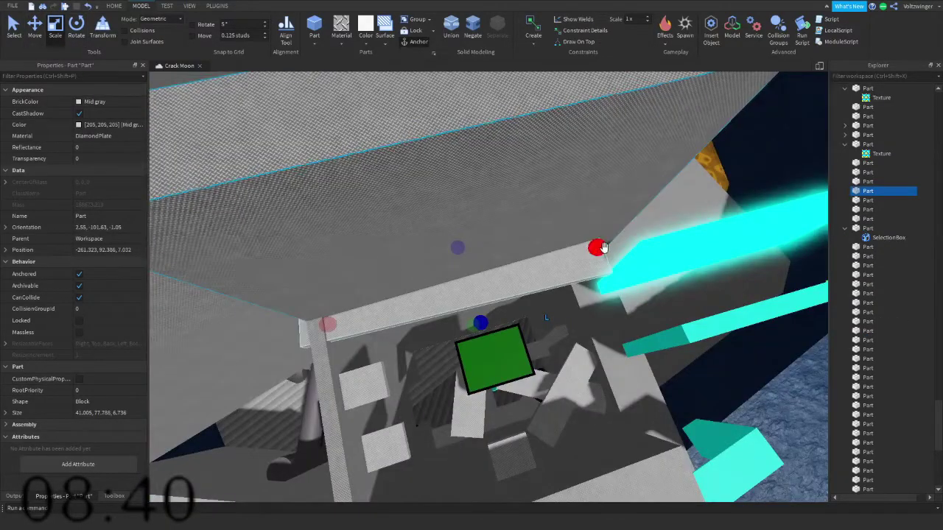
# Form an opening in the 6.736-stud-thick mid gray wall above the ledge using pieces 11.306 × 77.788 and 10.262 × 16.244 studs in size.
pyautogui.moveTo(427, 248); pyautogui.dragTo(427, 249, button='right')
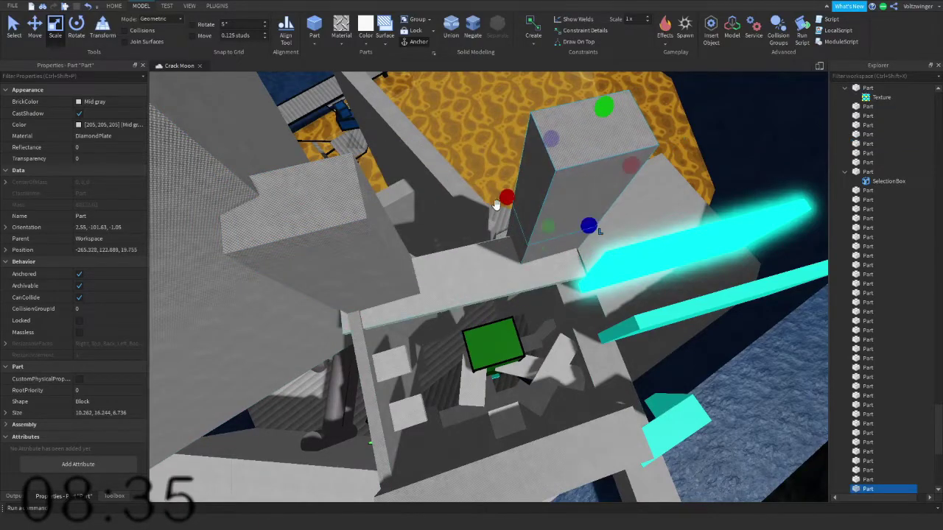
pyautogui.moveTo(345, 246); pyautogui.dragTo(344, 245)
pyautogui.moveTo(374, 255); pyautogui.dragTo(378, 253, button='right')
pyautogui.press('w')
pyautogui.press('s')
pyautogui.moveTo(447, 254); pyautogui.dragTo(447, 255, button='right')
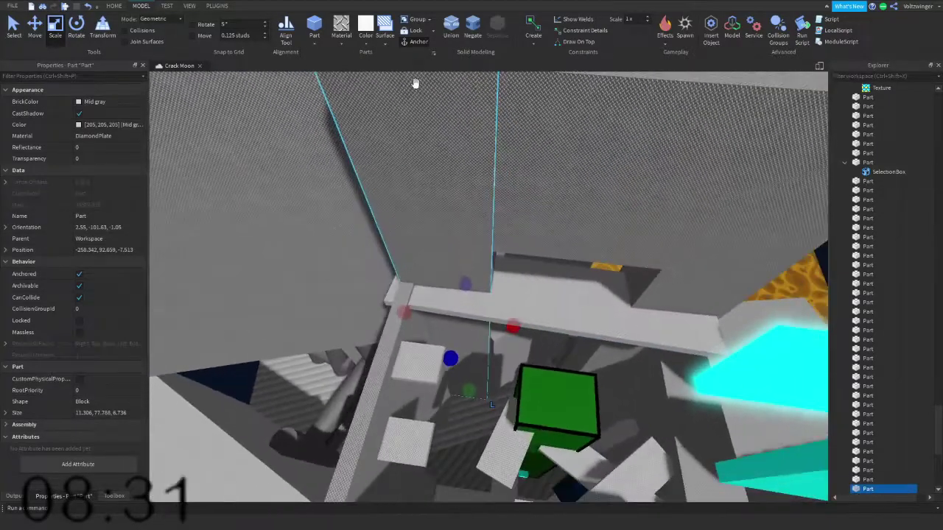
pyautogui.moveTo(436, 112); pyautogui.dragTo(488, 286)
pyautogui.moveTo(488, 286); pyautogui.dragTo(488, 287, button='right')
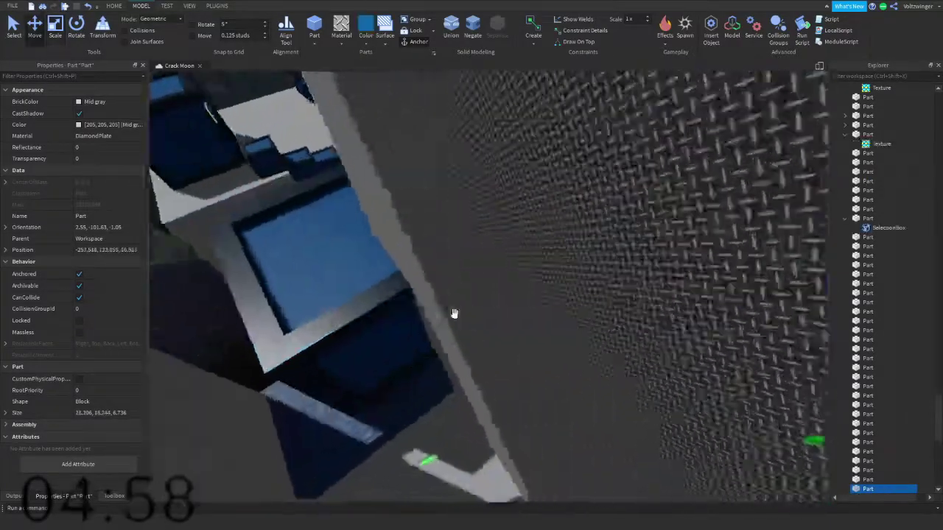
# Move a blue crate into the space between the diamond-plate walls near the green block.
pyautogui.moveTo(452, 312); pyautogui.dragTo(453, 313, button='right')
pyautogui.moveTo(603, 130); pyautogui.dragTo(488, 333)
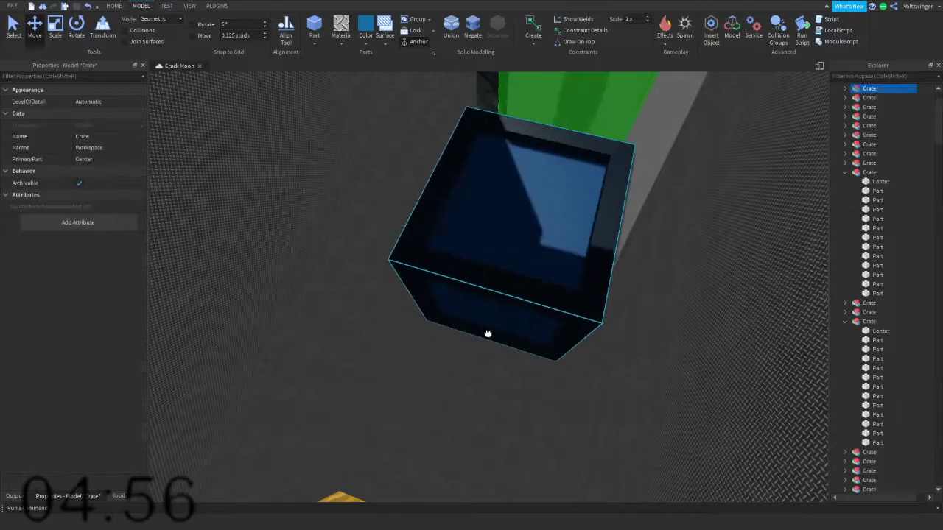
pyautogui.moveTo(463, 380); pyautogui.dragTo(454, 382, button='right')
pyautogui.moveTo(548, 331); pyautogui.dragTo(549, 331, button='right')
pyautogui.moveTo(511, 279); pyautogui.dragTo(542, 217, button='right')
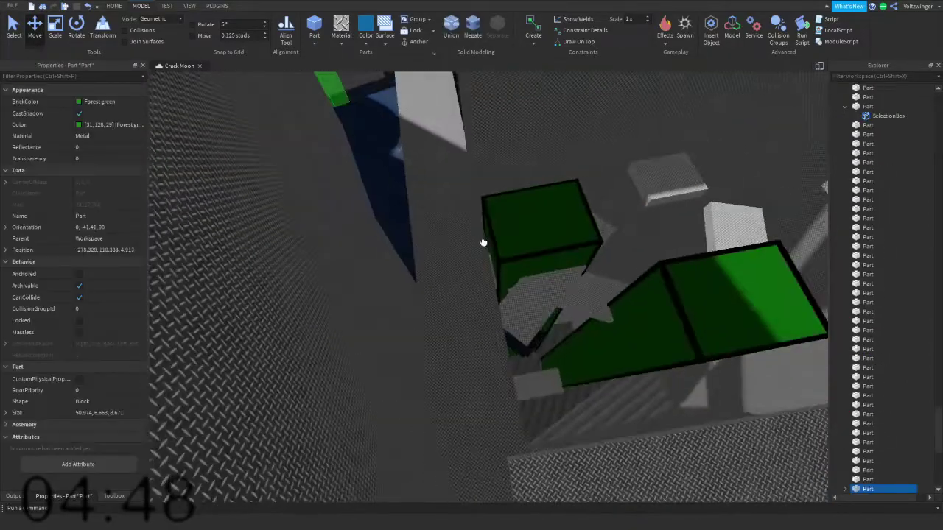
# Reposition the 50.974 × 6.663 × 8.671 stud forest green metal block between the diamond-plate walls.
pyautogui.moveTo(480, 241); pyautogui.dragTo(430, 245)
pyautogui.moveTo(513, 340); pyautogui.dragTo(515, 339, button='right')
pyautogui.press('w')
pyautogui.press('s')
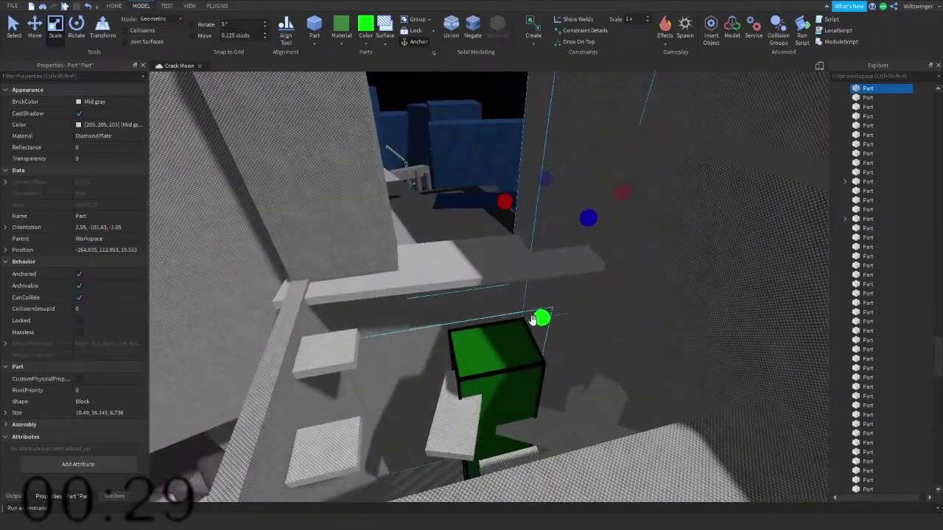
# Duplicate the 10.49-stud-wide diamond-plate wall piece and shorten the copy to 11.616 studs tall above the ledge opening.
pyautogui.hotkey('ctrl', 'd')
pyautogui.moveTo(536, 319); pyautogui.dragTo(524, 237)
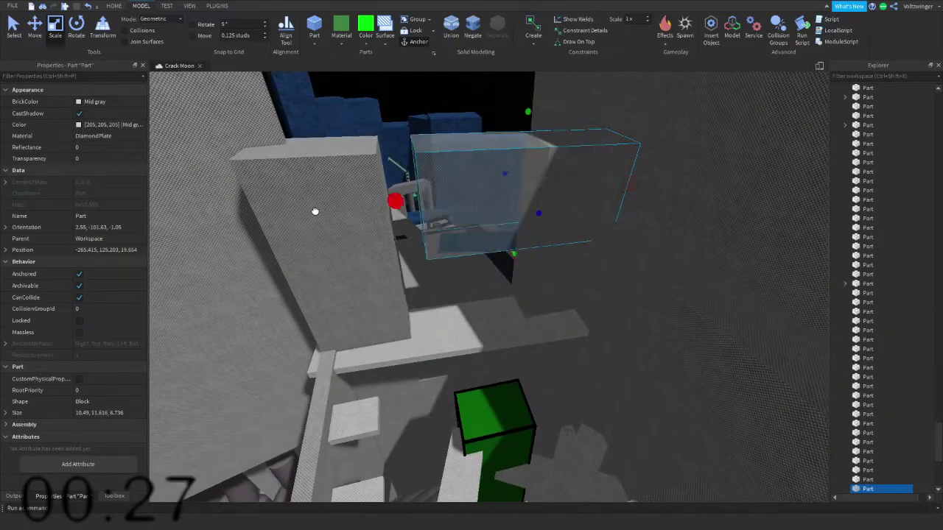
pyautogui.press('s')
pyautogui.click(445, 234)
pyautogui.moveTo(472, 268); pyautogui.dragTo(496, 289, button='right')
pyautogui.press('s')
pyautogui.press('d')
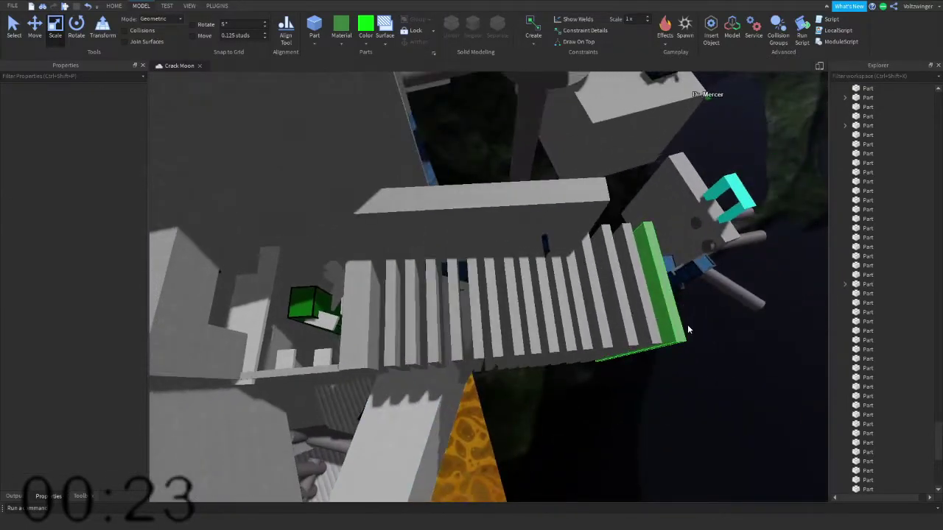
# Try to delete nine of the mid gray diamond-plate slats along the long bridge.
pyautogui.press('w')
pyautogui.moveTo(535, 329); pyautogui.dragTo(537, 328, button='right')
pyautogui.press('w')
pyautogui.press('w')
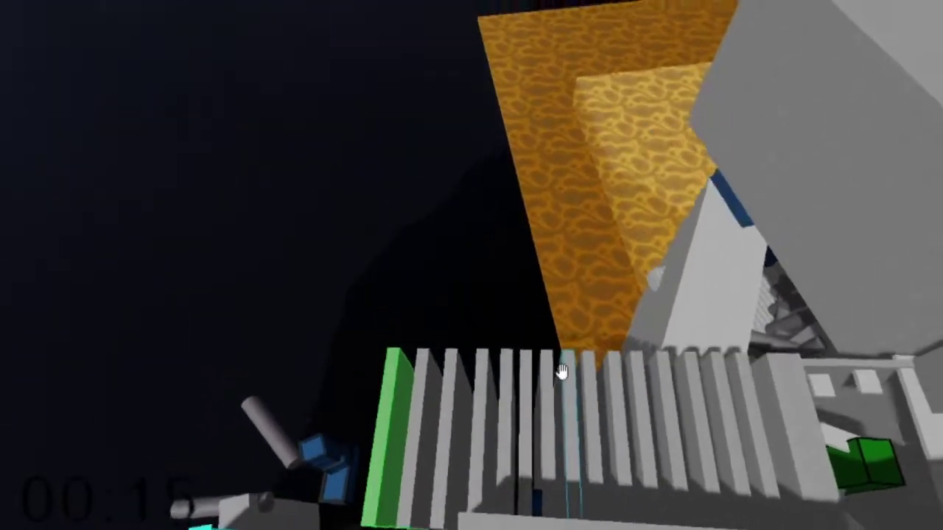
pyautogui.press('w')
pyautogui.moveTo(562, 372); pyautogui.dragTo(556, 371, button='right')
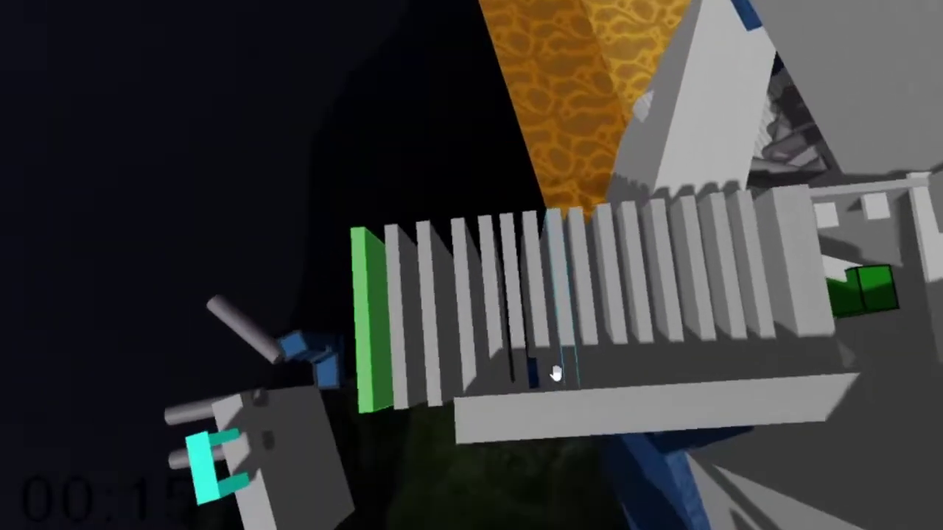
pyautogui.moveTo(341, 206); pyautogui.dragTo(338, 212, button='right')
pyautogui.moveTo(377, 245); pyautogui.dragTo(520, 294)
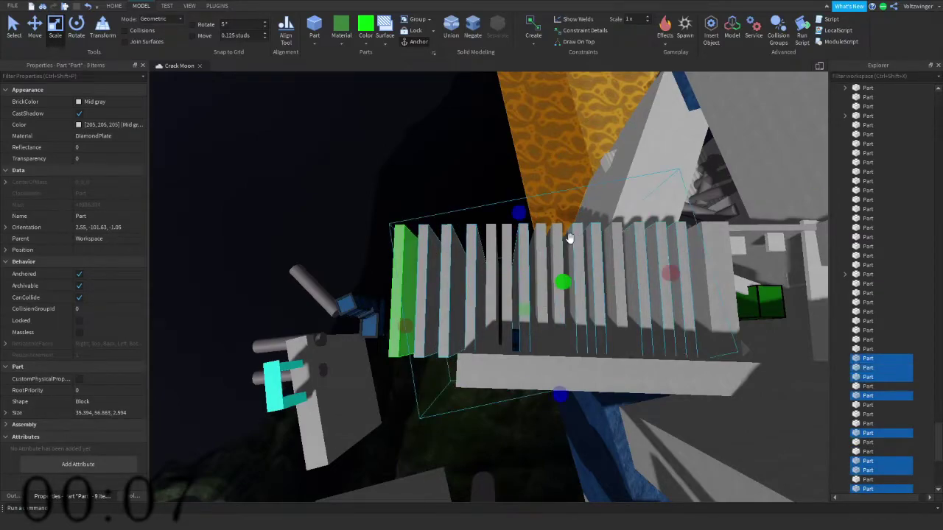
pyautogui.press('Delete')
# Add a bright blue diamond-plate plank of 49.813 × 2.55 × 11.302 studs leading away from the base of the tall green block.
pyautogui.moveTo(518, 238); pyautogui.dragTo(489, 347, button='right')
pyautogui.moveTo(559, 338); pyautogui.dragTo(441, 350, button='right')
pyautogui.moveTo(471, 293); pyautogui.dragTo(467, 148, button='right')
pyautogui.moveTo(492, 207); pyautogui.dragTo(487, 229, button='right')
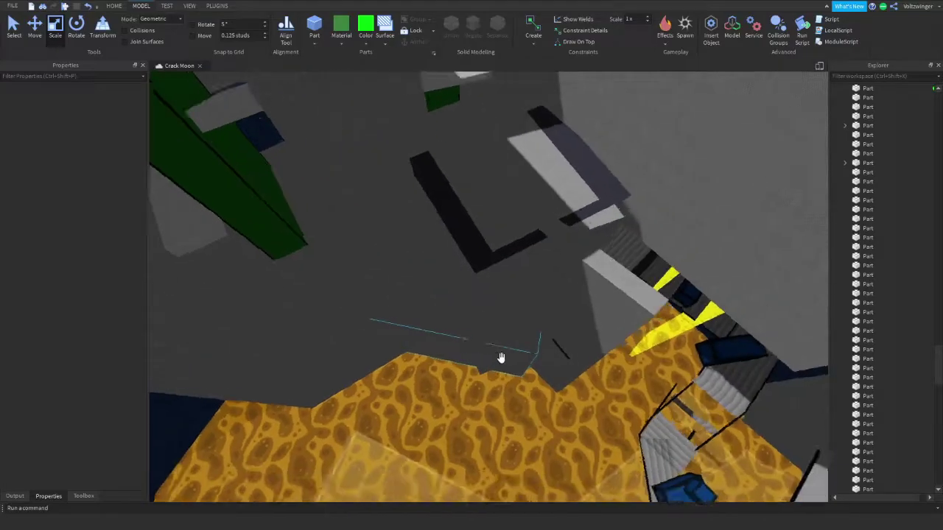
pyautogui.press('w')
pyautogui.moveTo(501, 357); pyautogui.dragTo(500, 356, button='right')
pyautogui.press('w')
pyautogui.moveTo(448, 267); pyautogui.dragTo(467, 282, button='right')
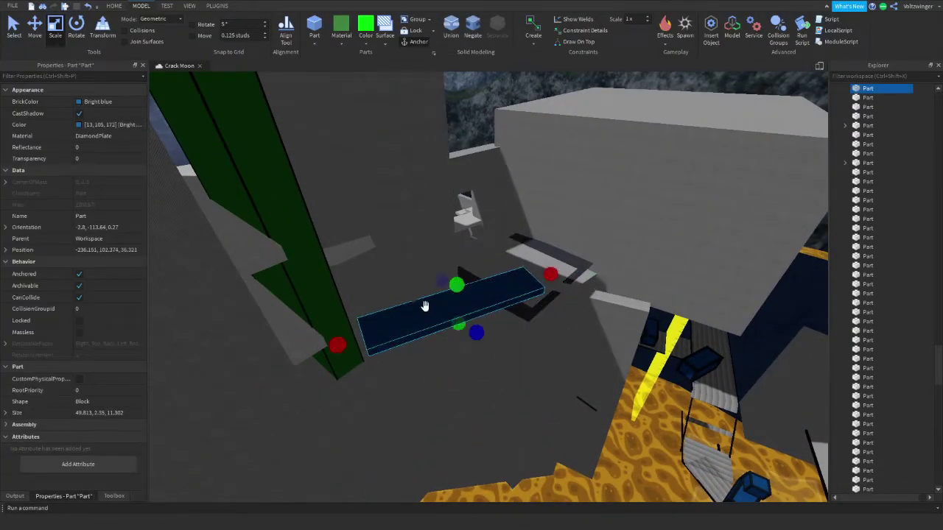
pyautogui.press('d')
pyautogui.click(464, 301)
pyautogui.moveTo(463, 301); pyautogui.dragTo(411, 242, button='right')
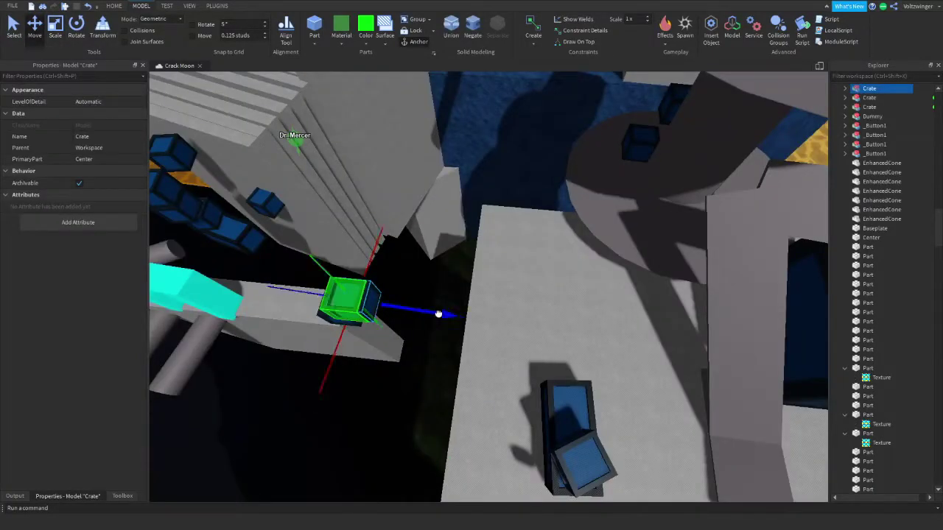
# Move the copied blue crate off the narrow gray ledge to the near edge of the large white platform.
pyautogui.moveTo(439, 315); pyautogui.dragTo(502, 320)
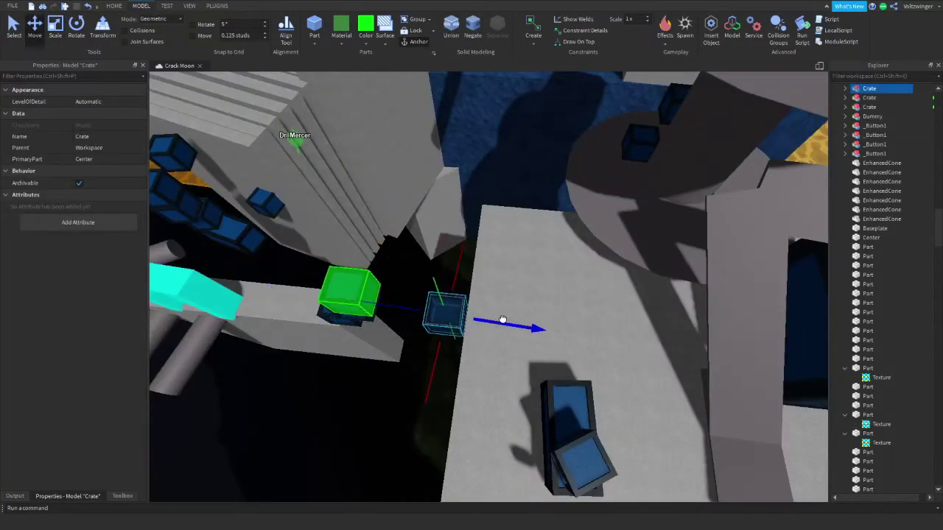
pyautogui.scroll(1, 489, 322)
pyautogui.click(467, 336)
# Examine the storm blue slate walls, the crate bridges and the cone area of the map.
pyautogui.moveTo(466, 336); pyautogui.dragTo(490, 354, button='right')
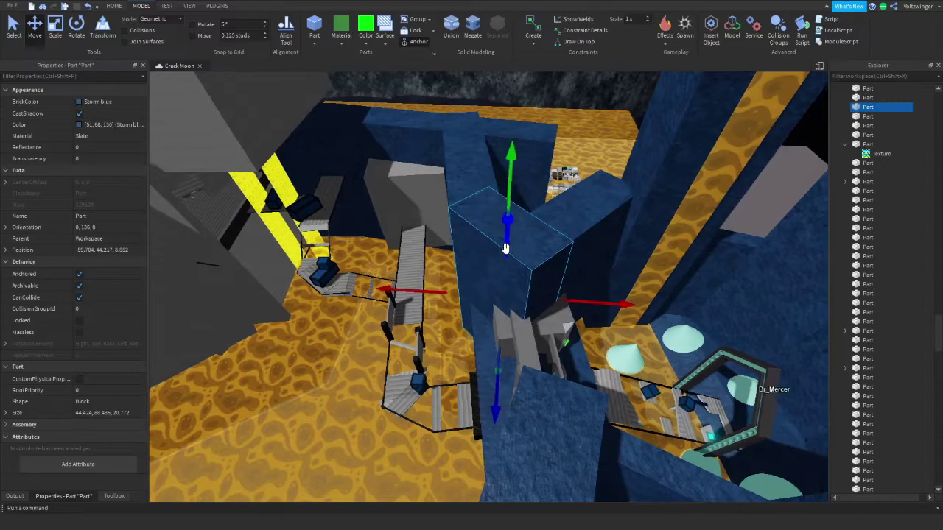
pyautogui.moveTo(505, 249); pyautogui.dragTo(502, 232, button='right')
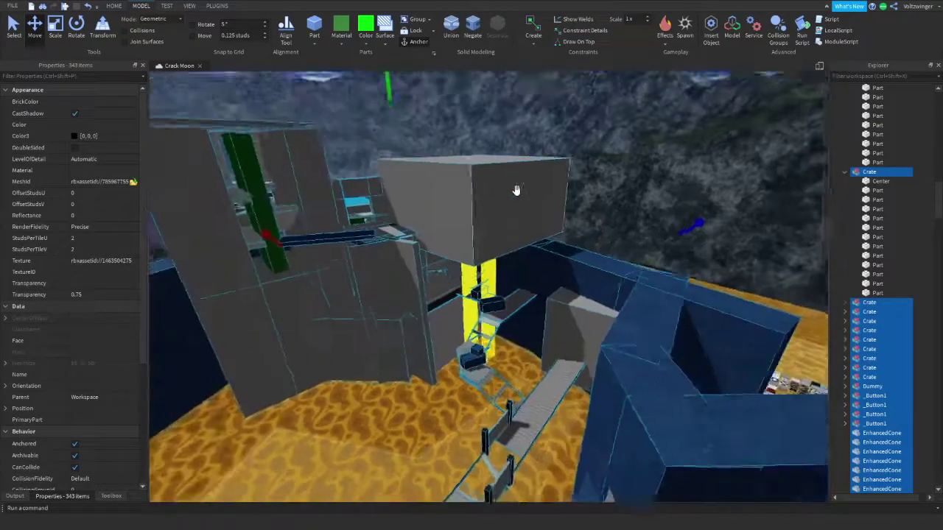
pyautogui.scroll(-2, 604, 194)
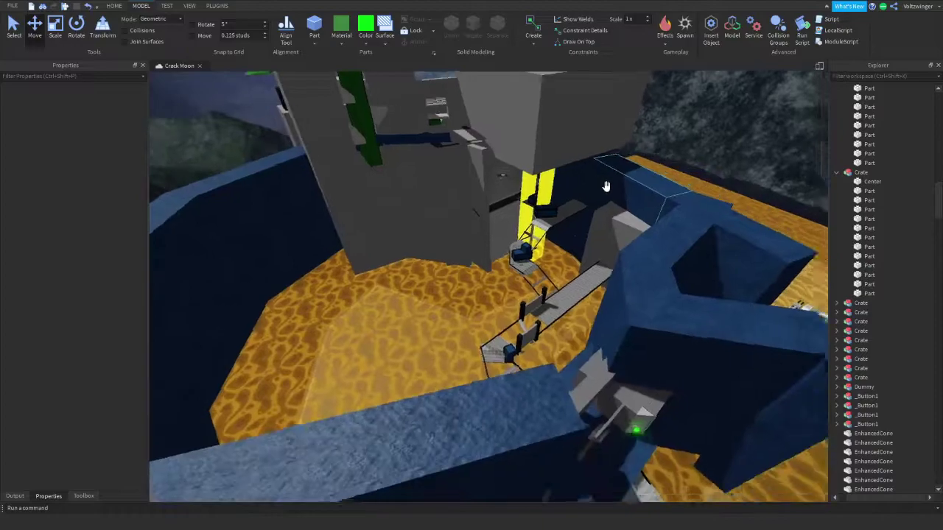
pyautogui.scroll(5, 604, 188)
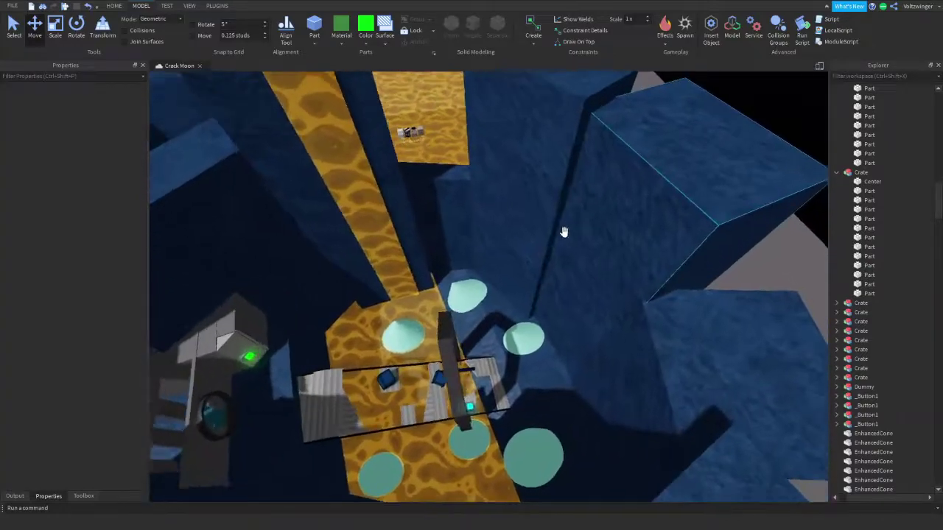
pyautogui.moveTo(564, 232); pyautogui.dragTo(475, 293, button='right')
pyautogui.press('w')
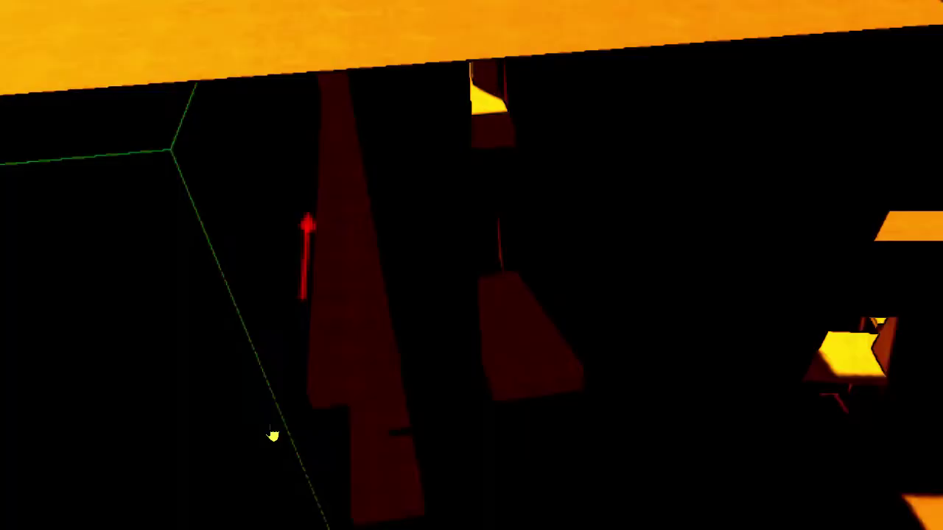
# Place the fourth map button on the face of the tall green block above the small white step.
pyautogui.press('s')
pyautogui.moveTo(373, 350); pyautogui.dragTo(373, 351, button='right')
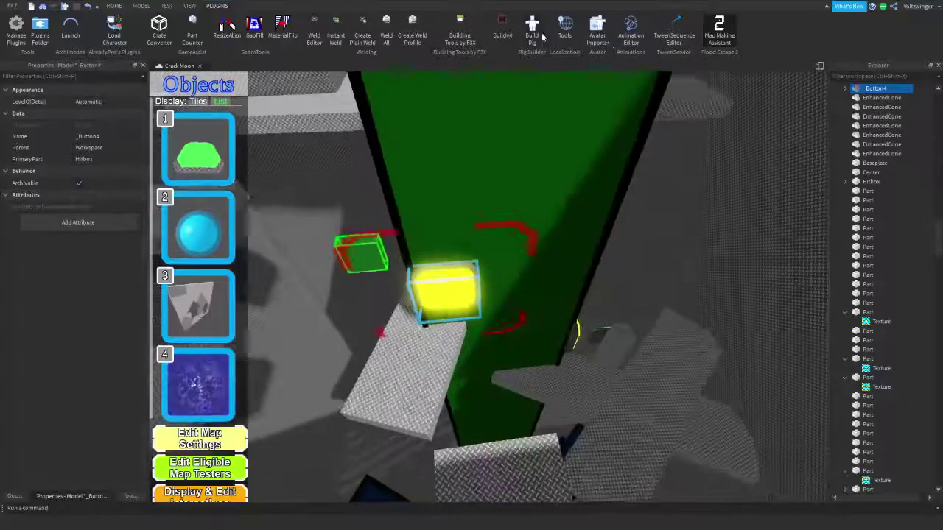
pyautogui.press('s')
pyautogui.press('w')
pyautogui.moveTo(649, 115); pyautogui.dragTo(600, 139, button='right')
pyautogui.press('s')
pyautogui.press('w')
pyautogui.moveTo(422, 127); pyautogui.dragTo(422, 127, button='right')
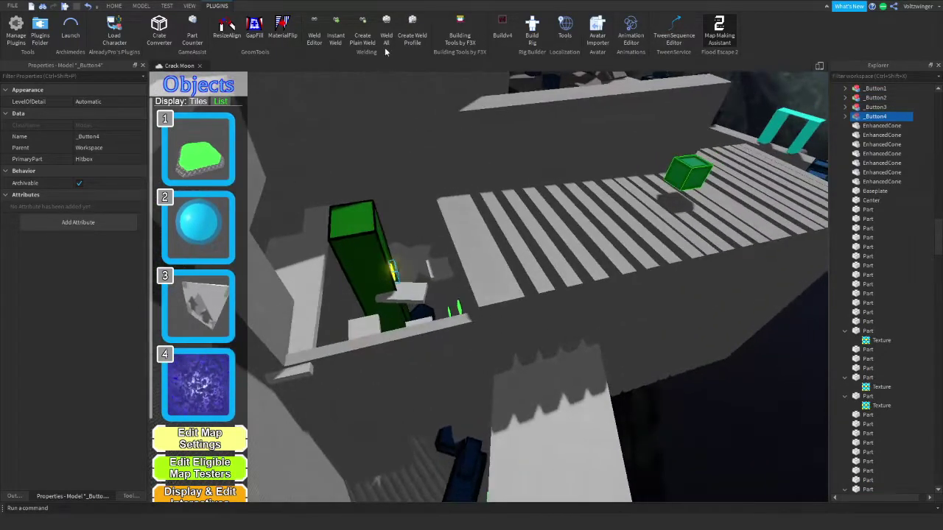
pyautogui.press('w')
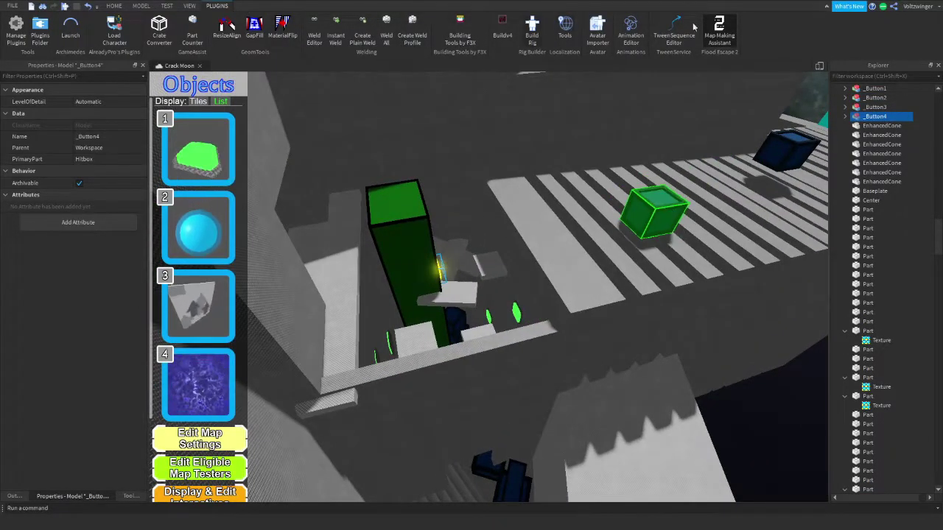
# Adjust the height of the wide diamond-plate piece at the start of the slatted bridge to about 61.223 studs.
pyautogui.click(555, 264)
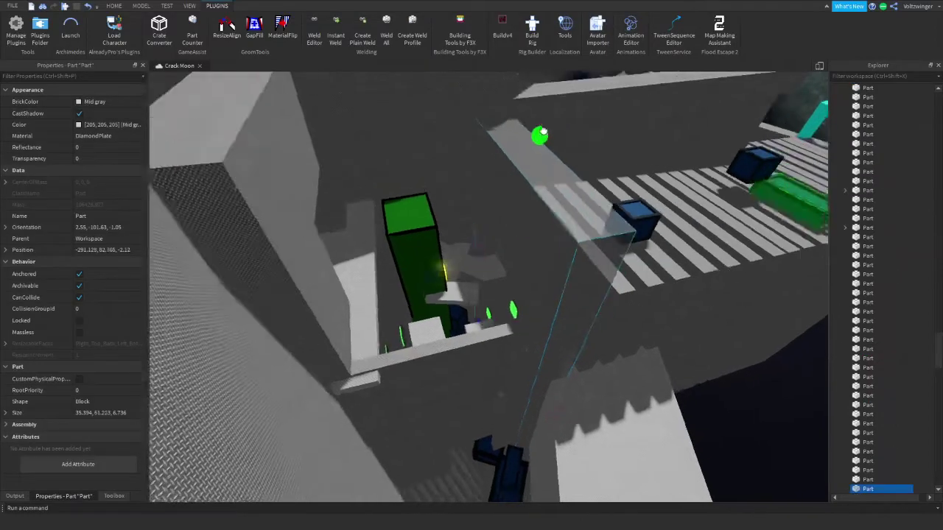
pyautogui.press('w')
pyautogui.press('Delete')
pyautogui.moveTo(587, 240); pyautogui.dragTo(640, 236, button='right')
pyautogui.press('s')
pyautogui.press('w')
pyautogui.press('d')
# Delete a 35.394 × 56.863 × 2.594 stud diamond-plate slat from the bridge near the blue crates.
pyautogui.click(595, 333)
pyautogui.scroll(3, 427, 326)
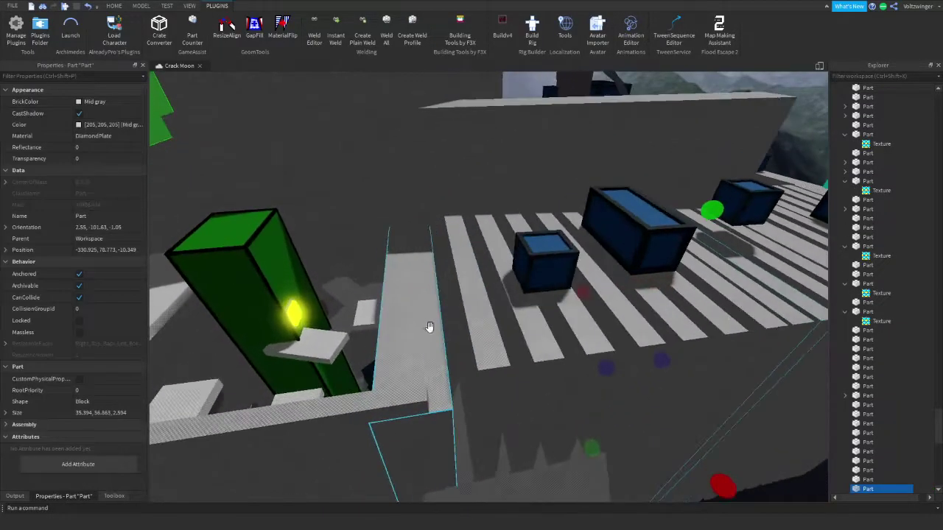
pyautogui.press('w')
pyautogui.moveTo(467, 242); pyautogui.dragTo(463, 233, button='right')
pyautogui.press('Delete')
pyautogui.press('s')
pyautogui.moveTo(564, 280); pyautogui.dragTo(564, 280, button='right')
pyautogui.press('s')
# Shorten the 35.829-stud-wide wall piece above the ledge to about 9.017 studs tall by raising its lower edge.
pyautogui.click(513, 311)
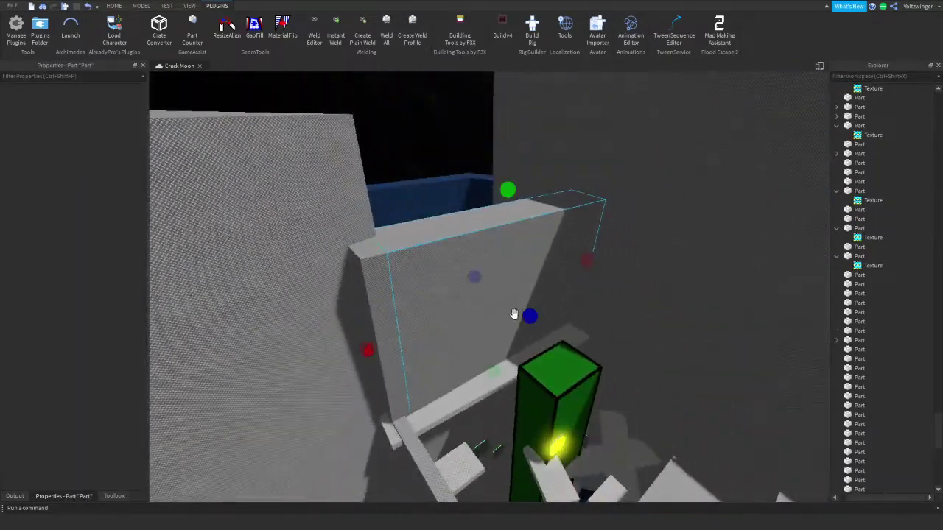
pyautogui.moveTo(513, 347); pyautogui.dragTo(513, 346, button='right')
pyautogui.moveTo(537, 292); pyautogui.dragTo(538, 292, button='right')
pyautogui.press('w')
pyautogui.press('d')
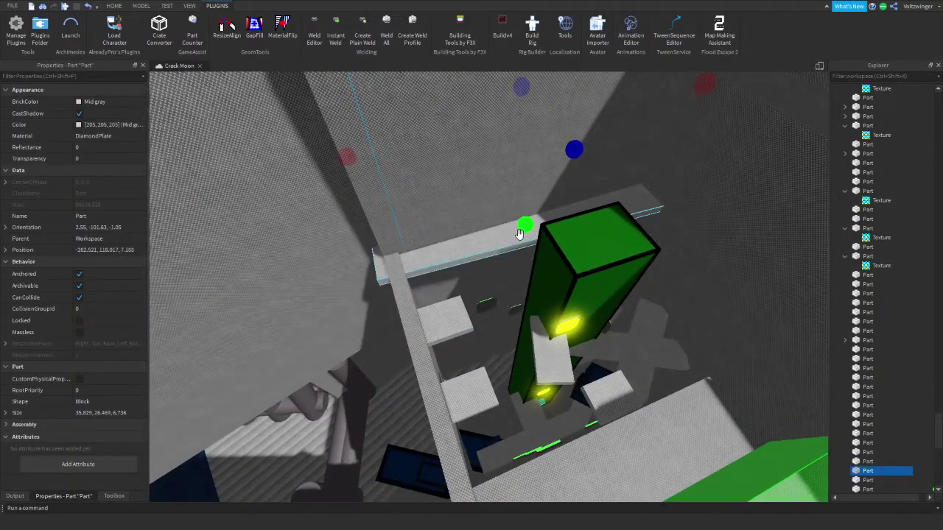
pyautogui.moveTo(527, 235); pyautogui.dragTo(538, 176)
pyautogui.press('s')
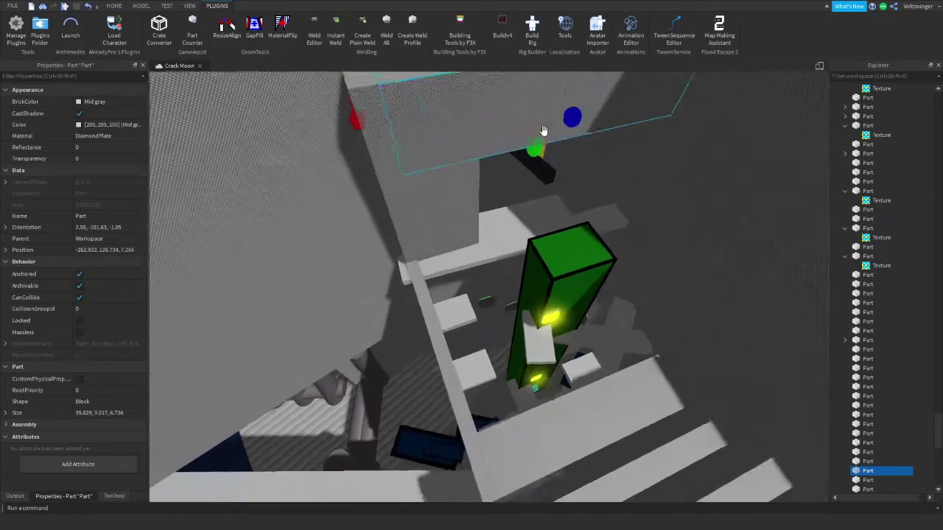
pyautogui.click(511, 140)
pyautogui.moveTo(597, 216); pyautogui.dragTo(619, 244, button='right')
pyautogui.press('s')
pyautogui.press('d')
pyautogui.moveTo(547, 410); pyautogui.dragTo(547, 409, button='right')
pyautogui.press('w')
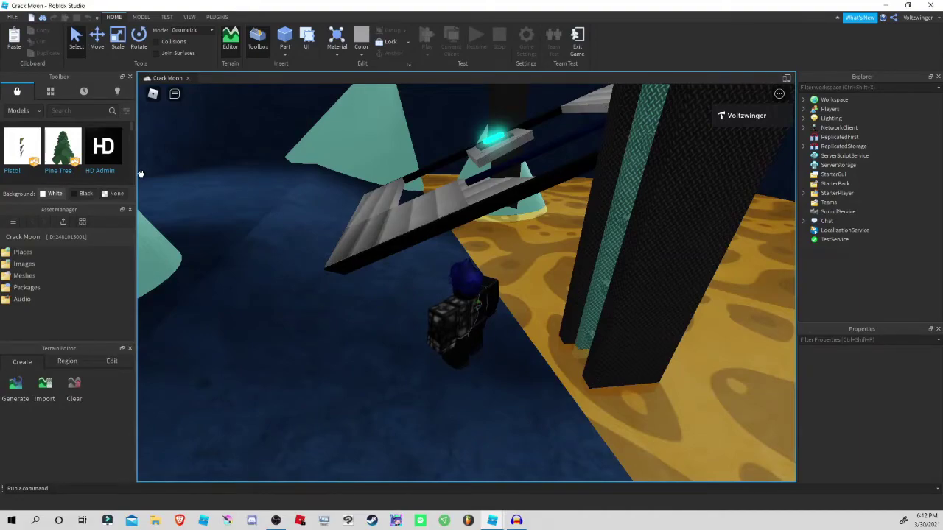
# Playtest the map by walking the character past the glowing cyan button platform and on to the round portal.
pyautogui.press('w')
pyautogui.moveTo(200, 290); pyautogui.dragTo(471, 276, button='right')
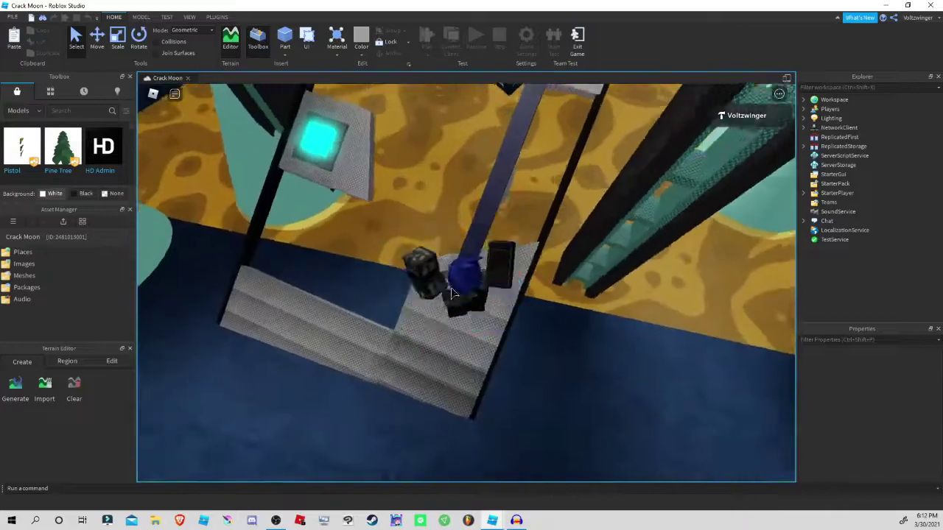
pyautogui.moveTo(694, 272); pyautogui.dragTo(671, 278, button='right')
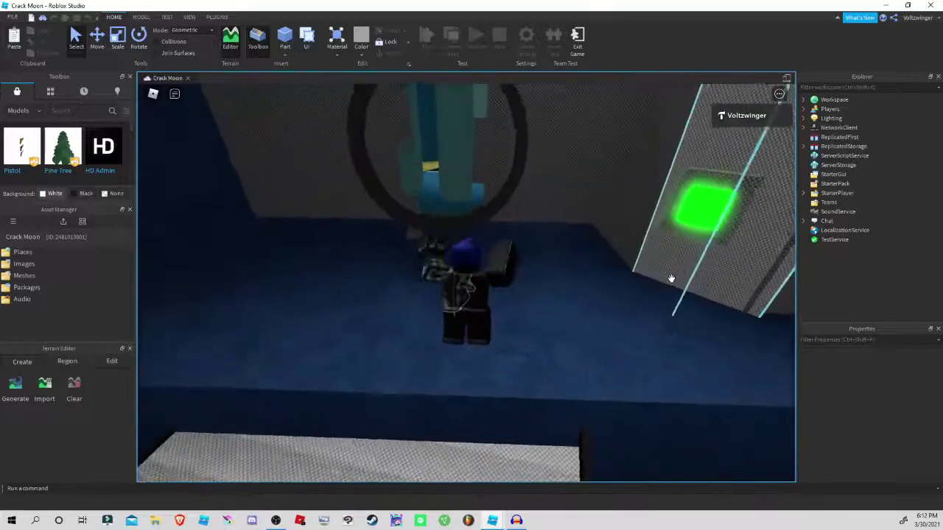
pyautogui.moveTo(557, 340); pyautogui.dragTo(558, 339, button='right')
pyautogui.press('w')
pyautogui.press('w')
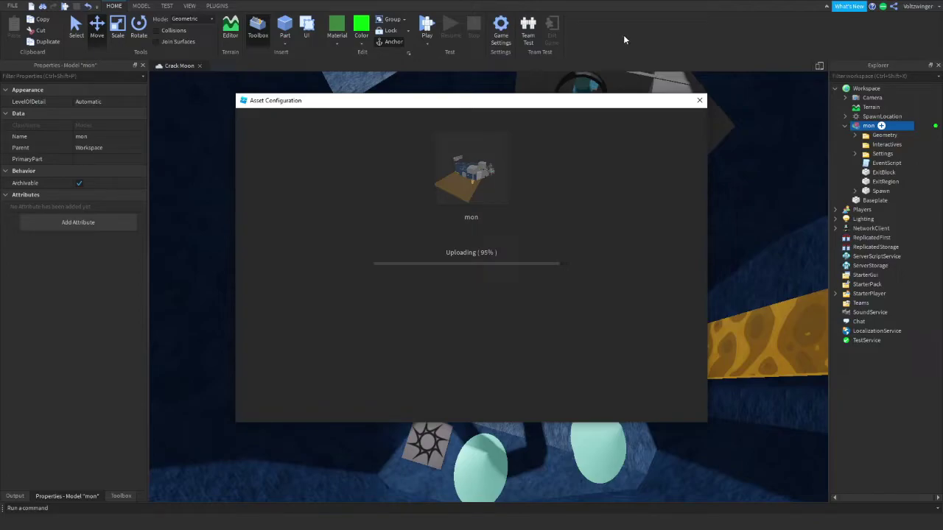
pyautogui.moveTo(596, 104); pyautogui.dragTo(546, 64)
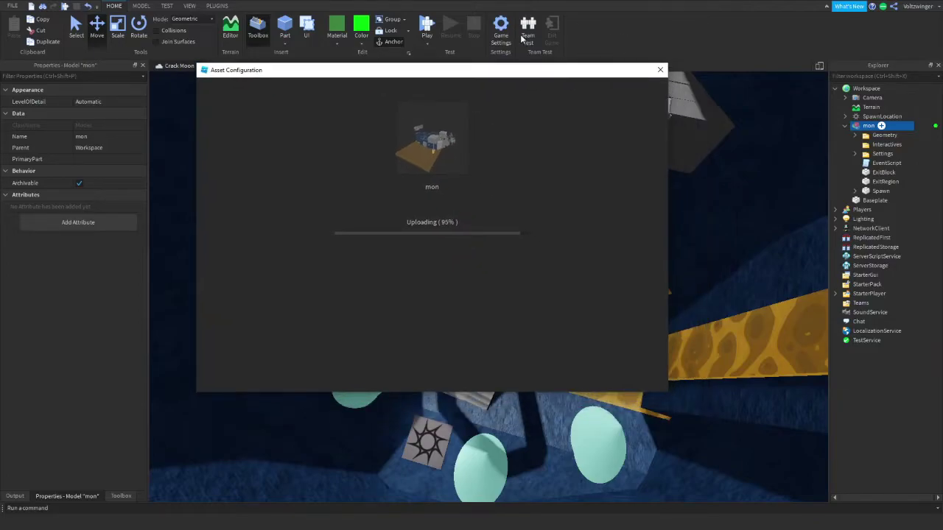